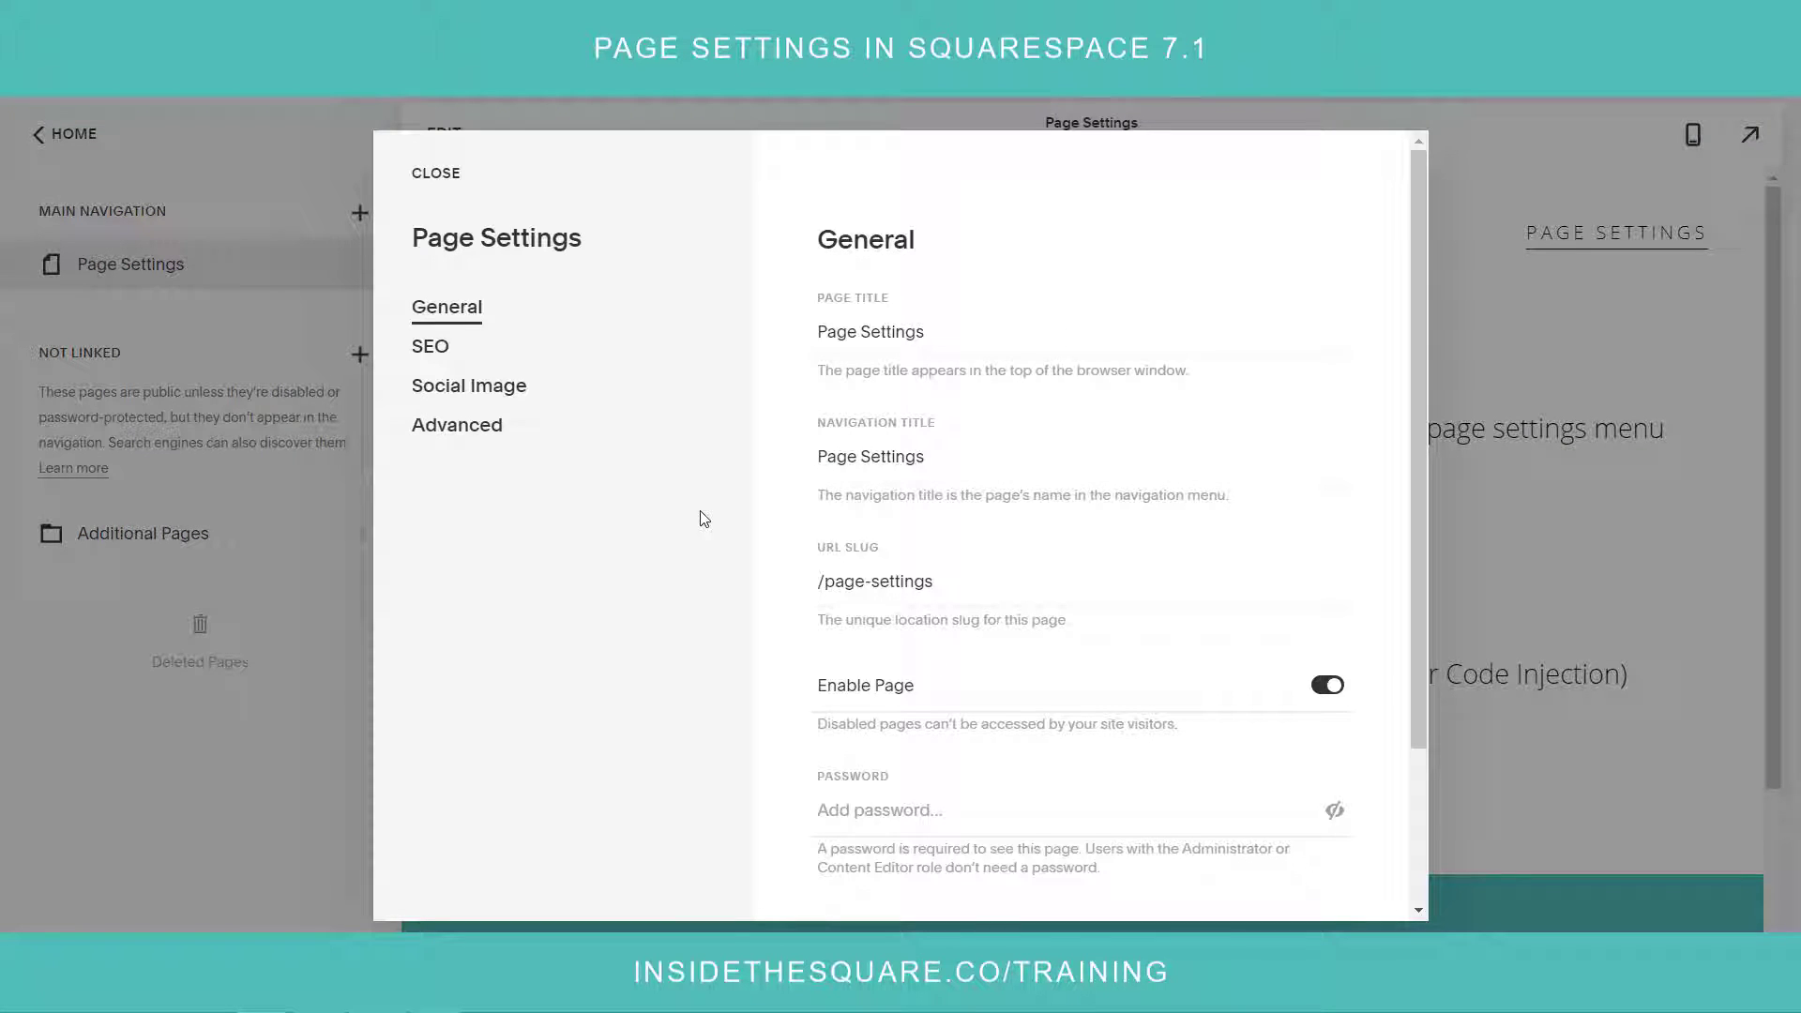
# - Close the current settings dialog and enter the page editor to reach the General settings
pyautogui.click(454, 178)
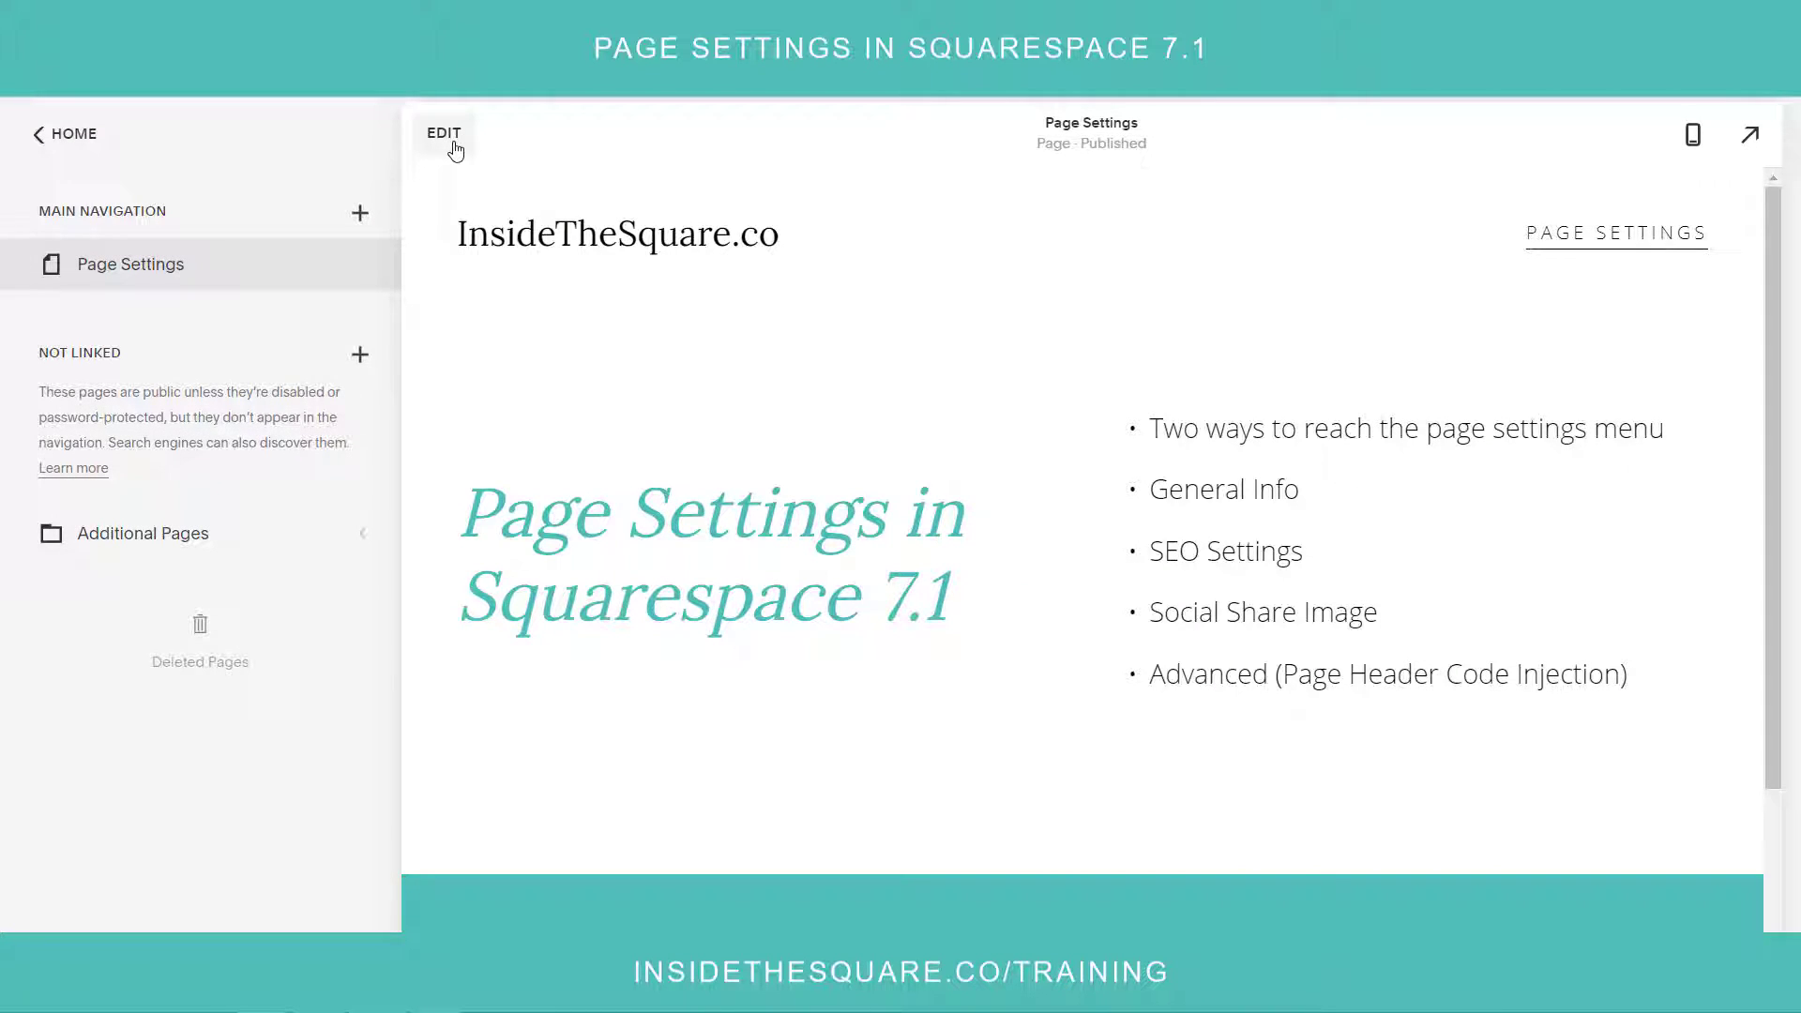
pyautogui.click(454, 147)
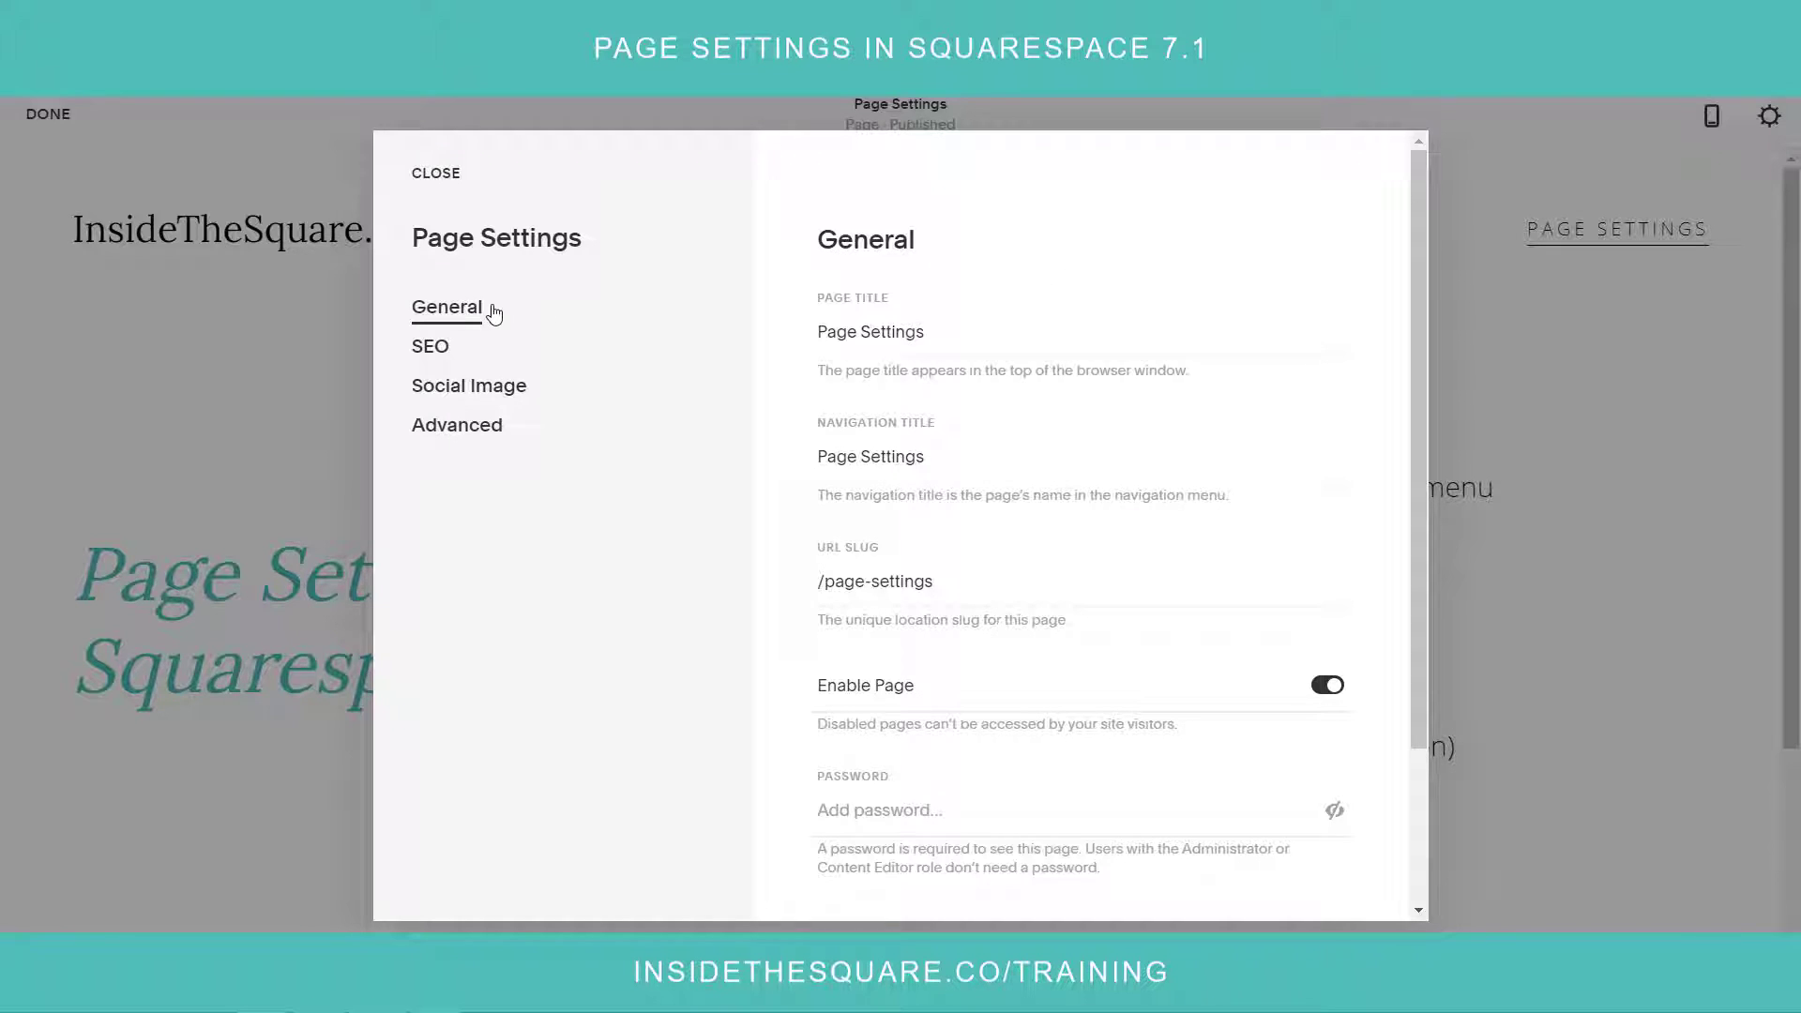
# - Replace the page's navigation title with NEW TEXT and save the settings
pyautogui.moveTo(929, 333); pyautogui.dragTo(801, 330)
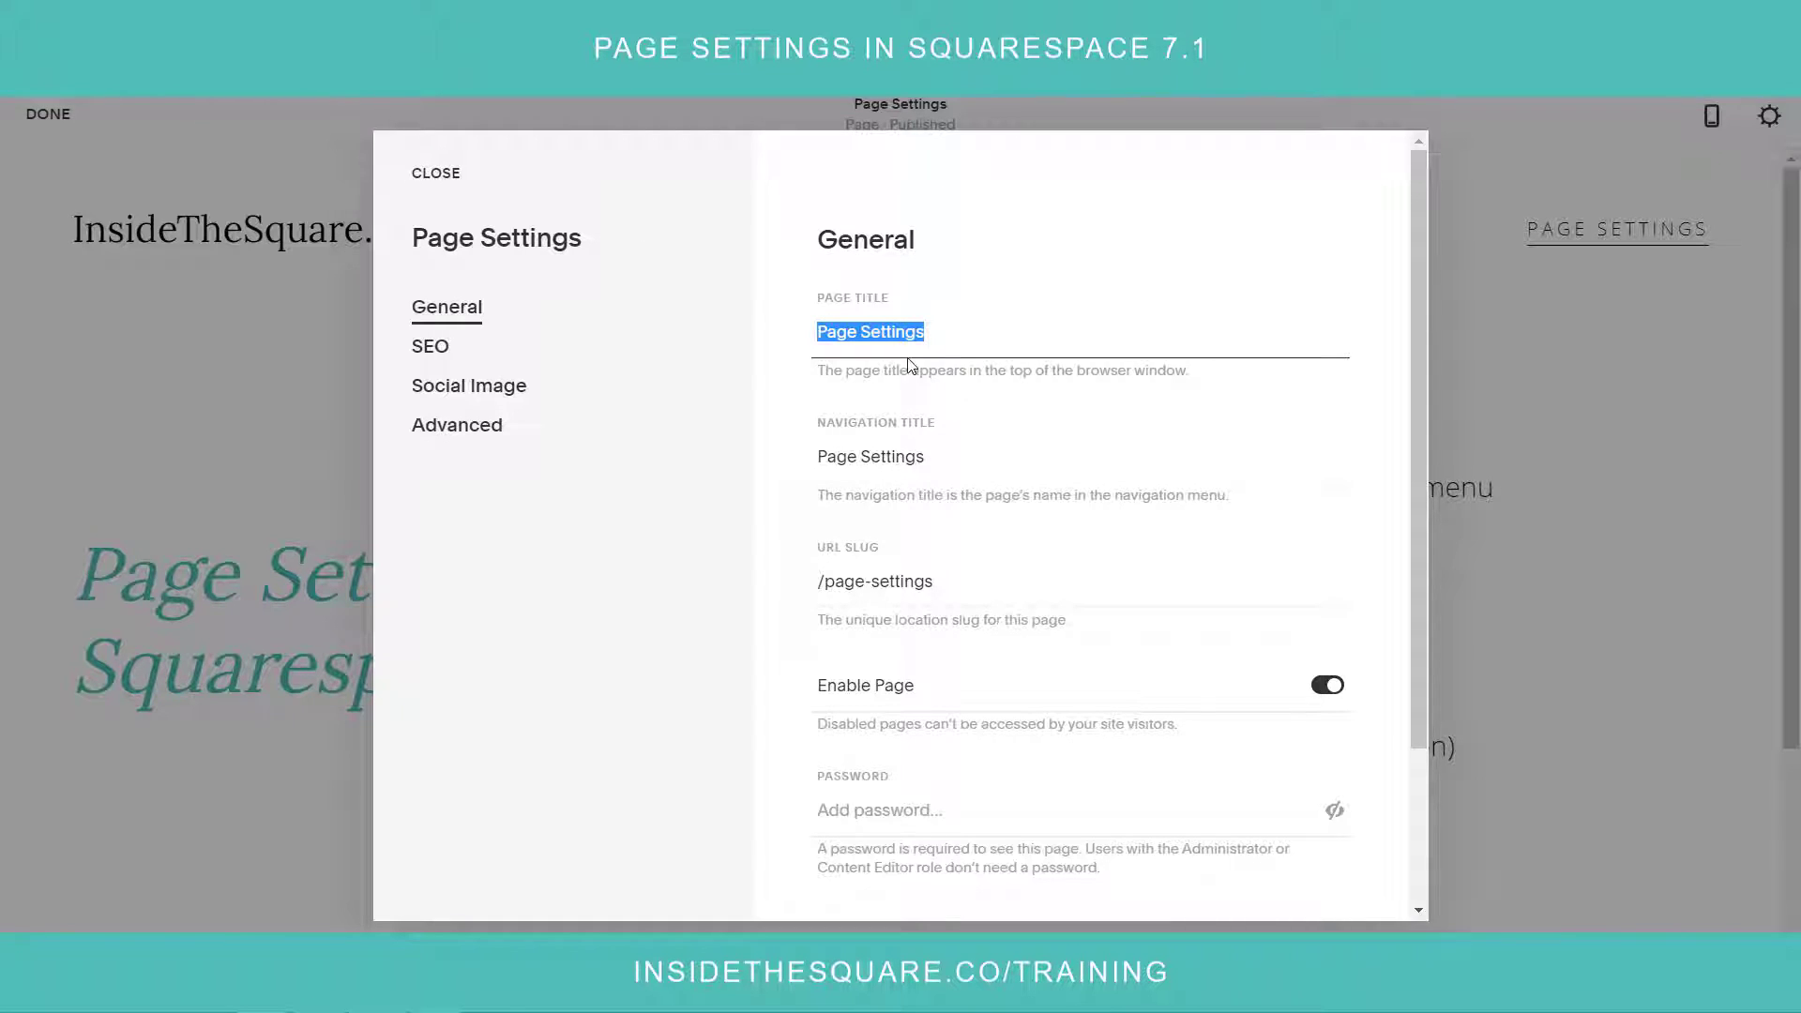
pyautogui.click(983, 468)
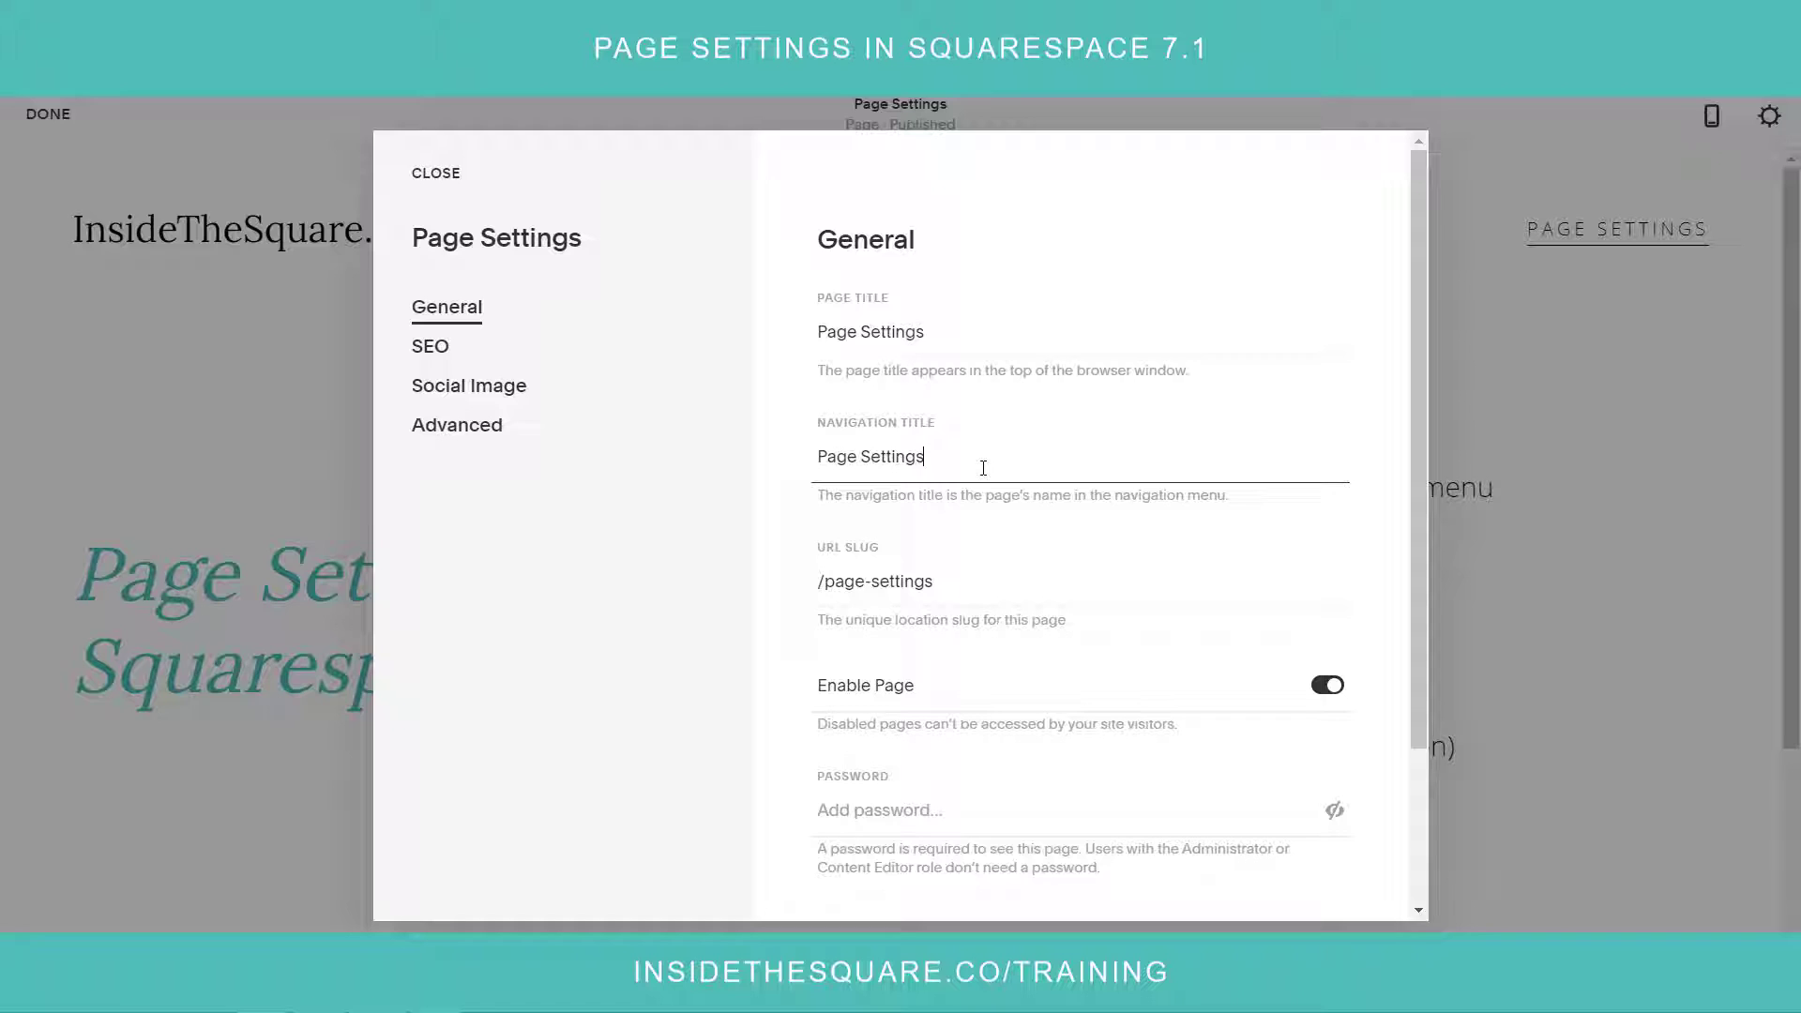
pyautogui.hotkey('ctrl', 'a')
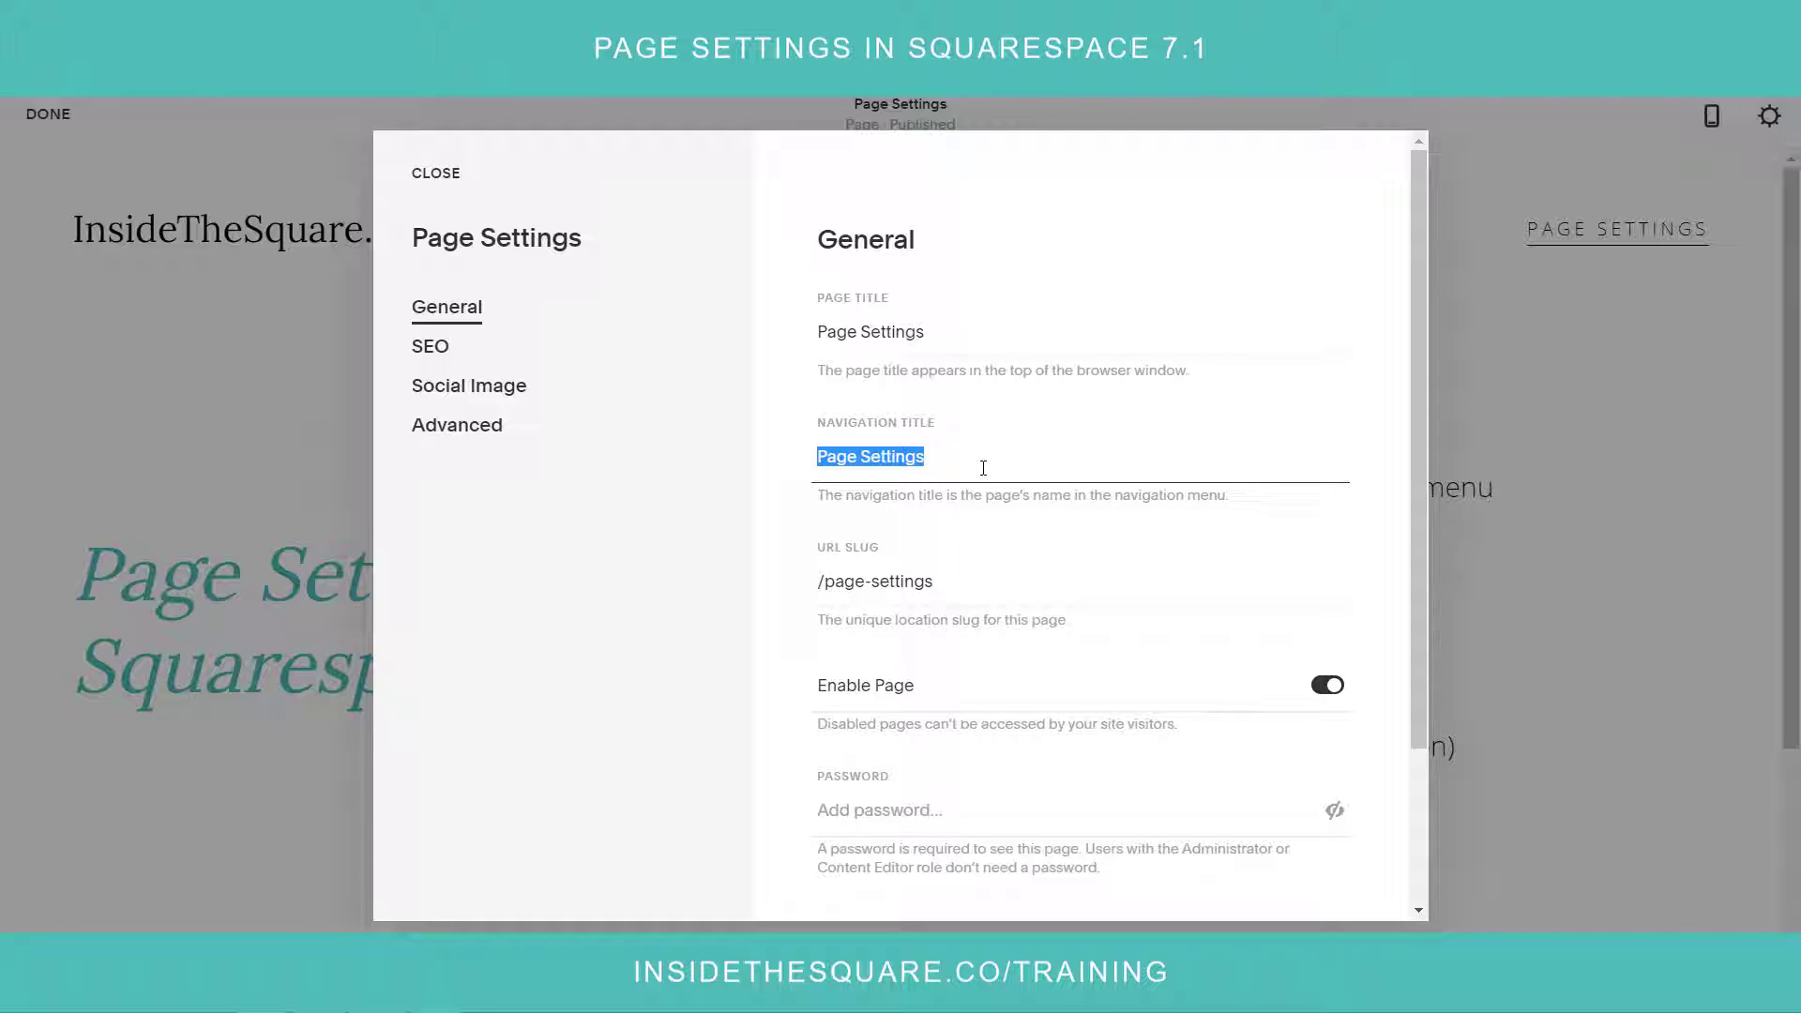
pyautogui.write('NEW TEXT')
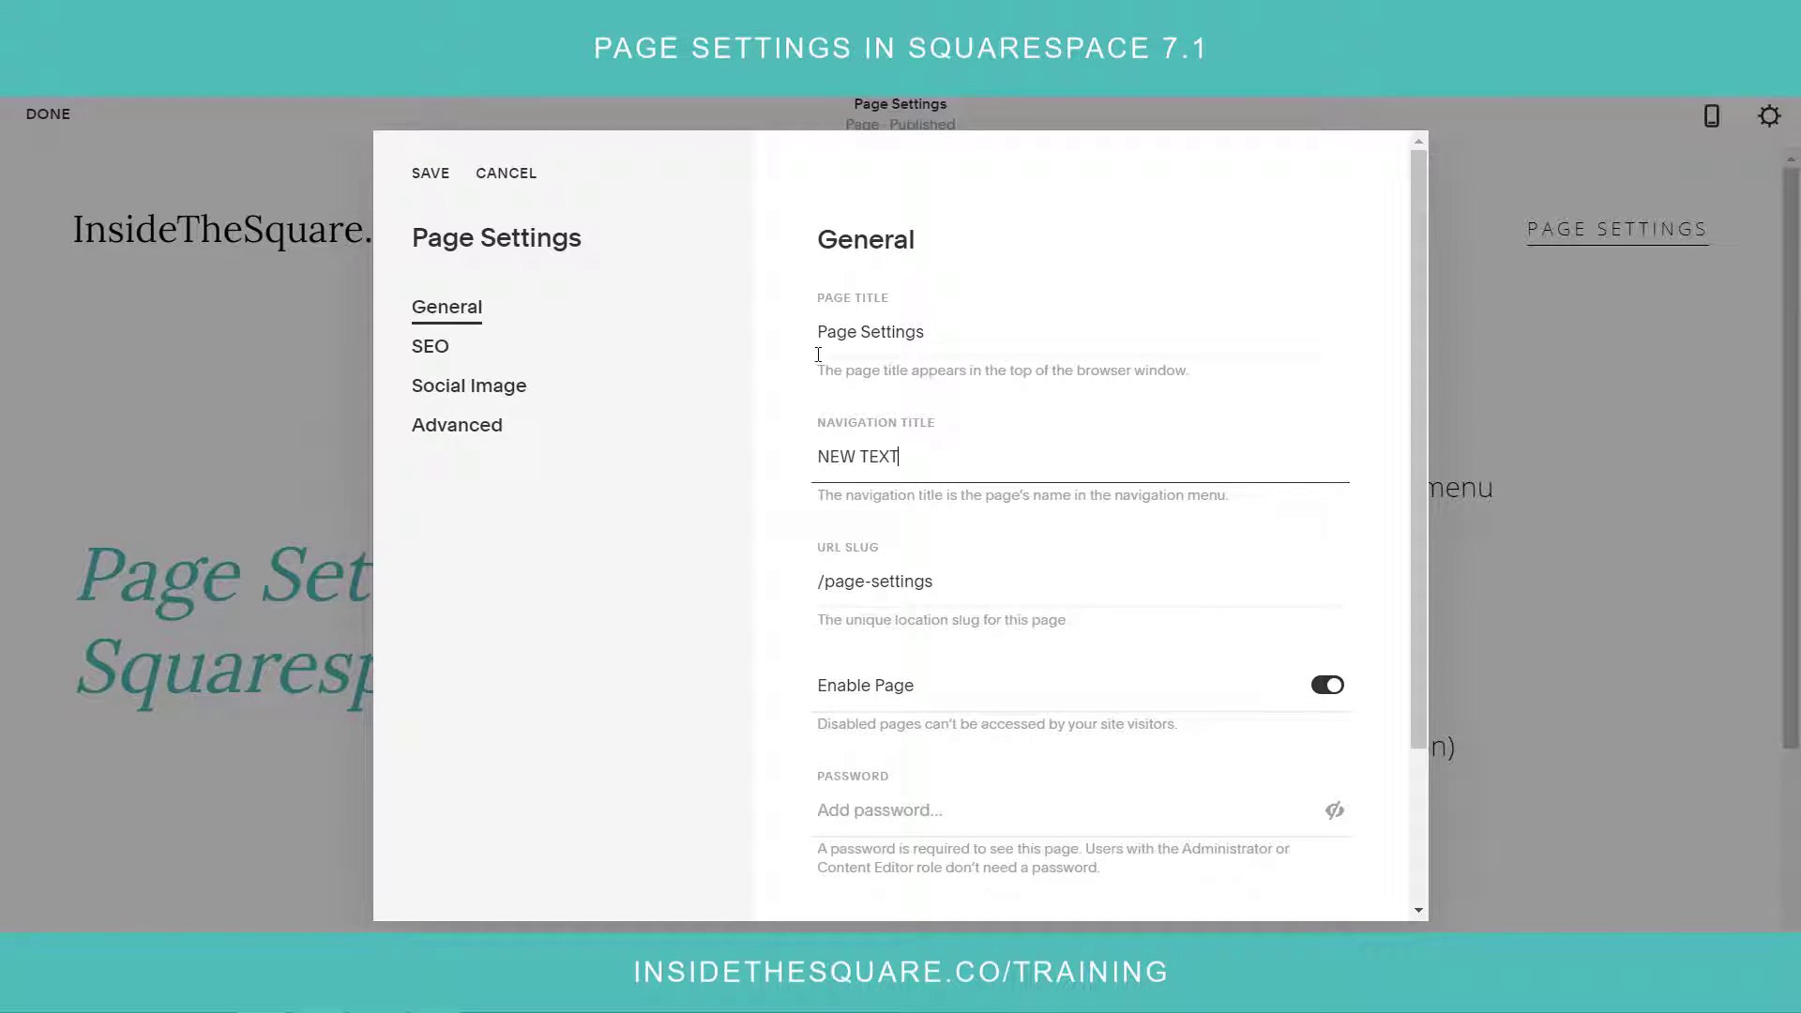
pyautogui.click(433, 176)
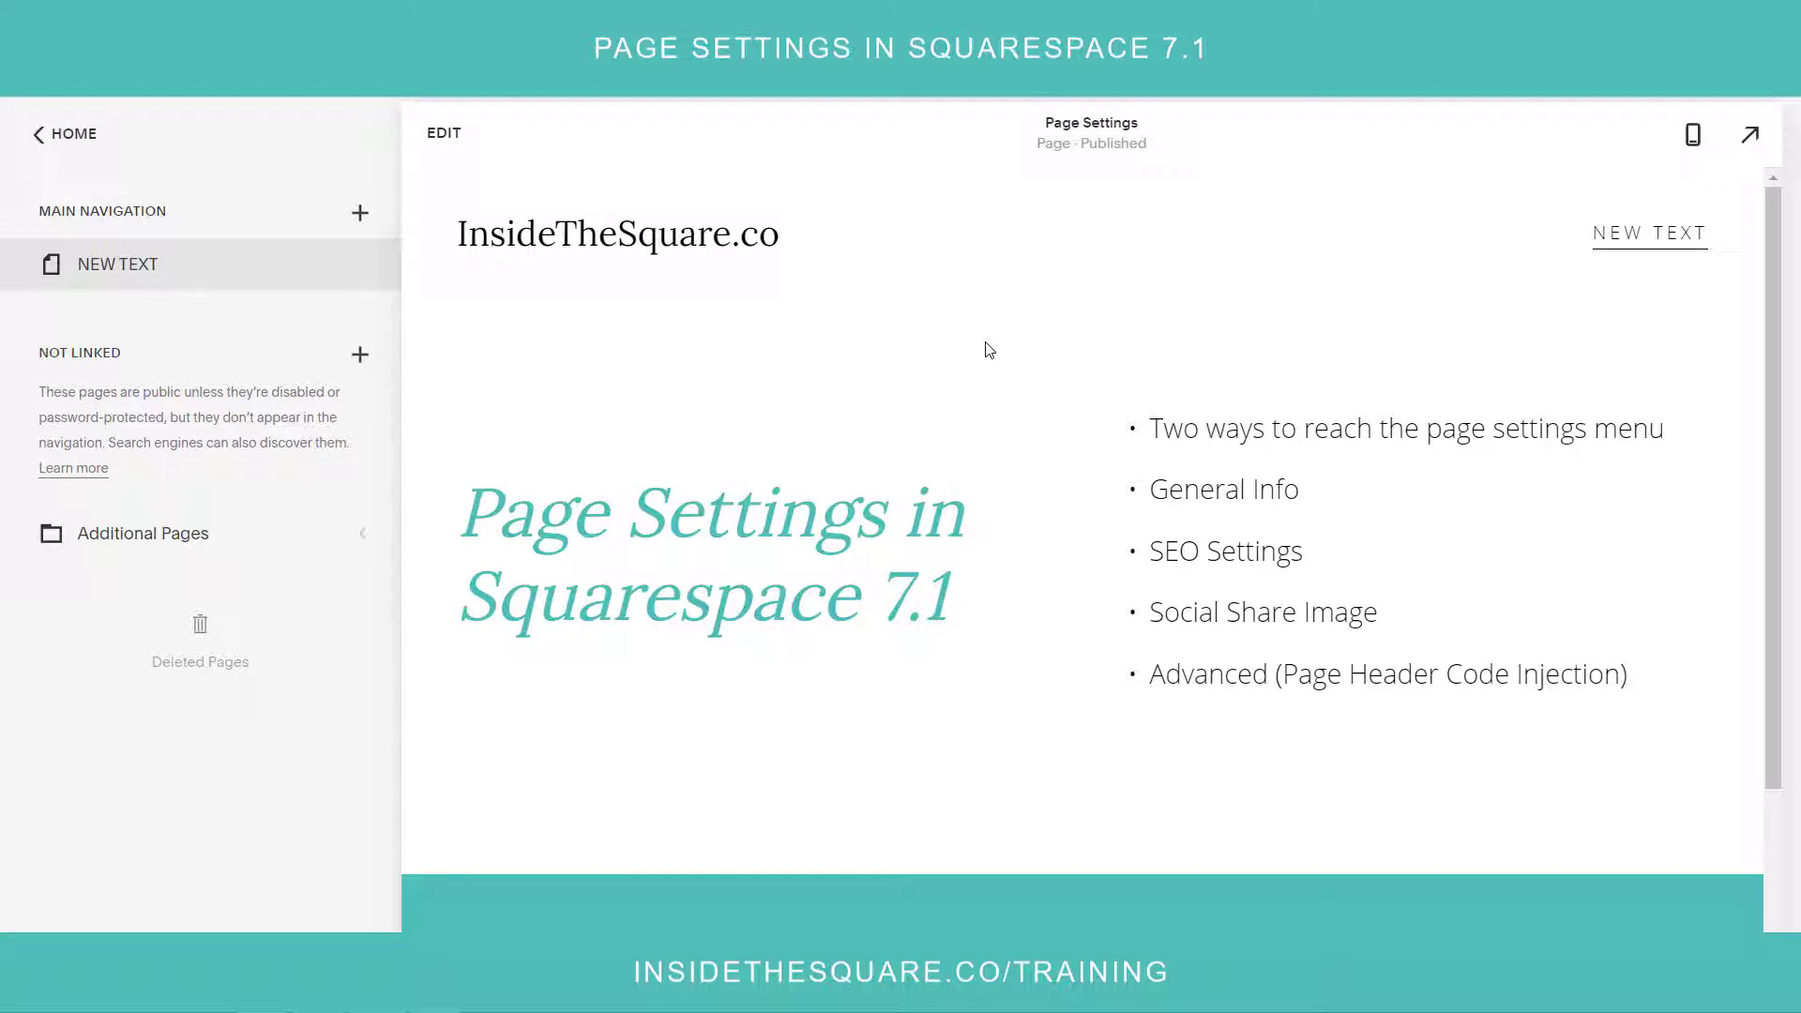
# - Reopen the NEW TEXT page's settings from Main Navigation and review its navigation title and /page-settings slug
pyautogui.moveTo(362, 265)
pyautogui.click(362, 267)
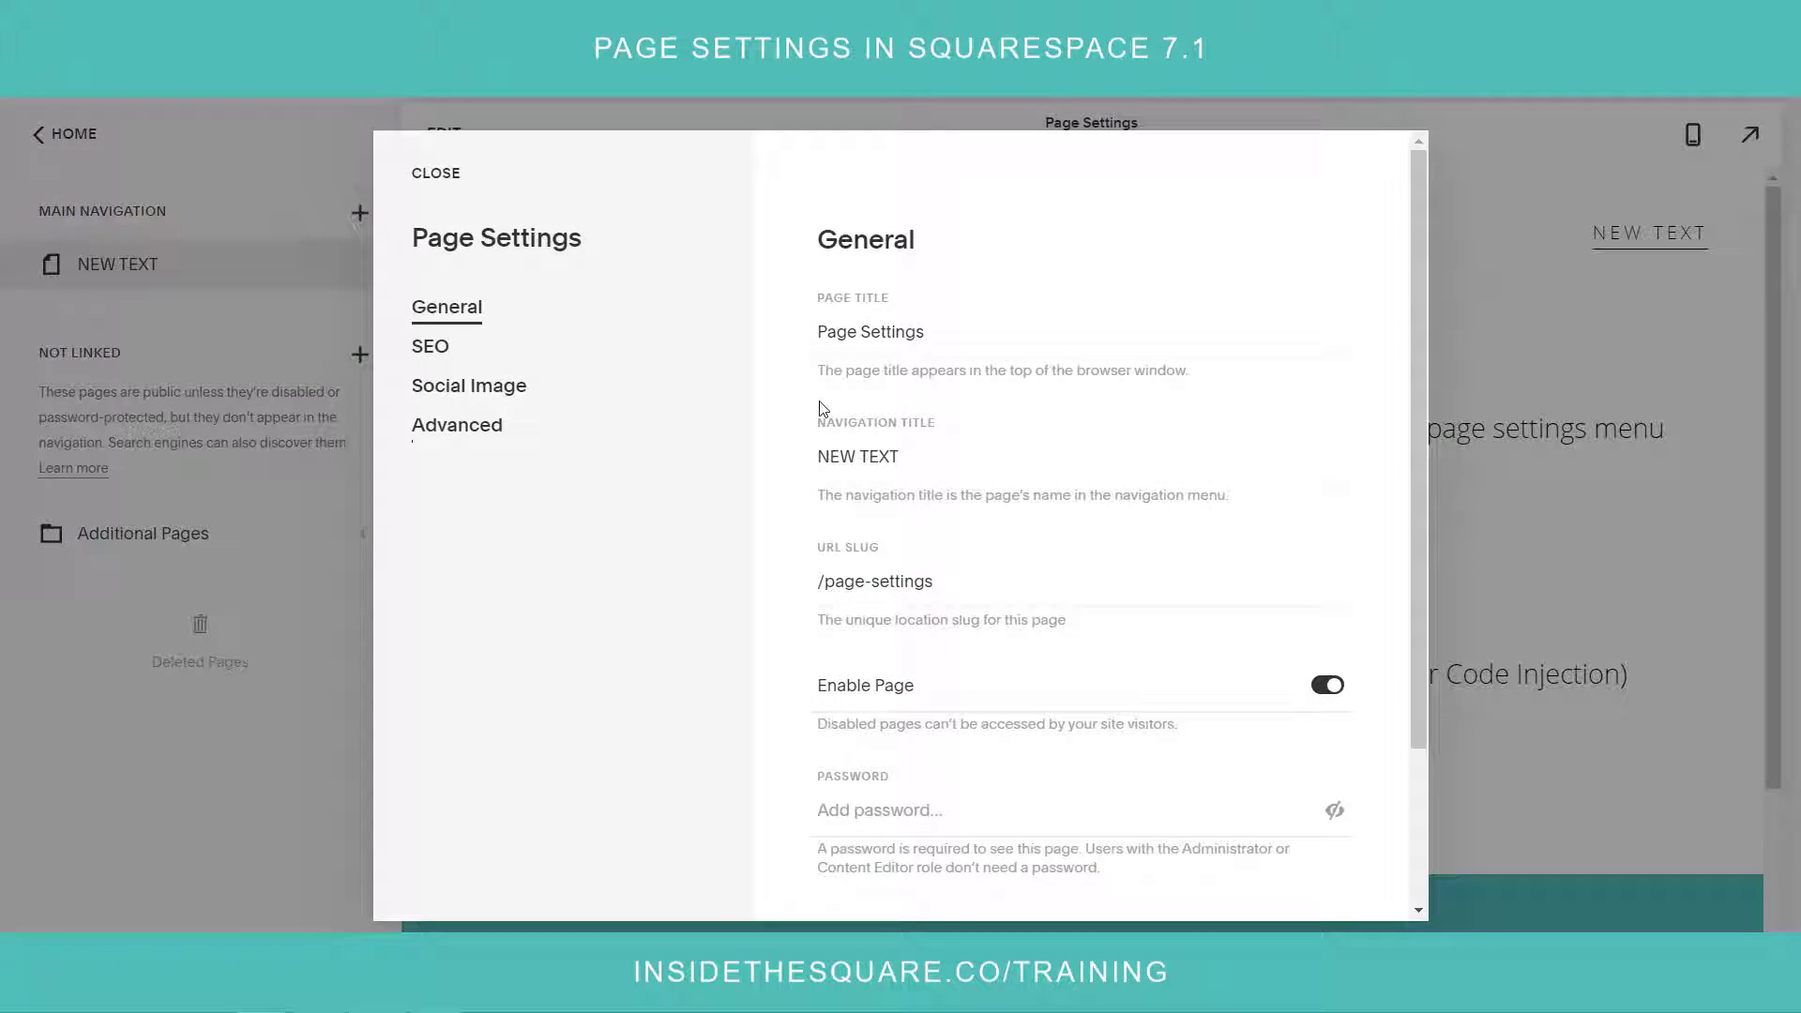
pyautogui.moveTo(902, 458); pyautogui.dragTo(794, 465)
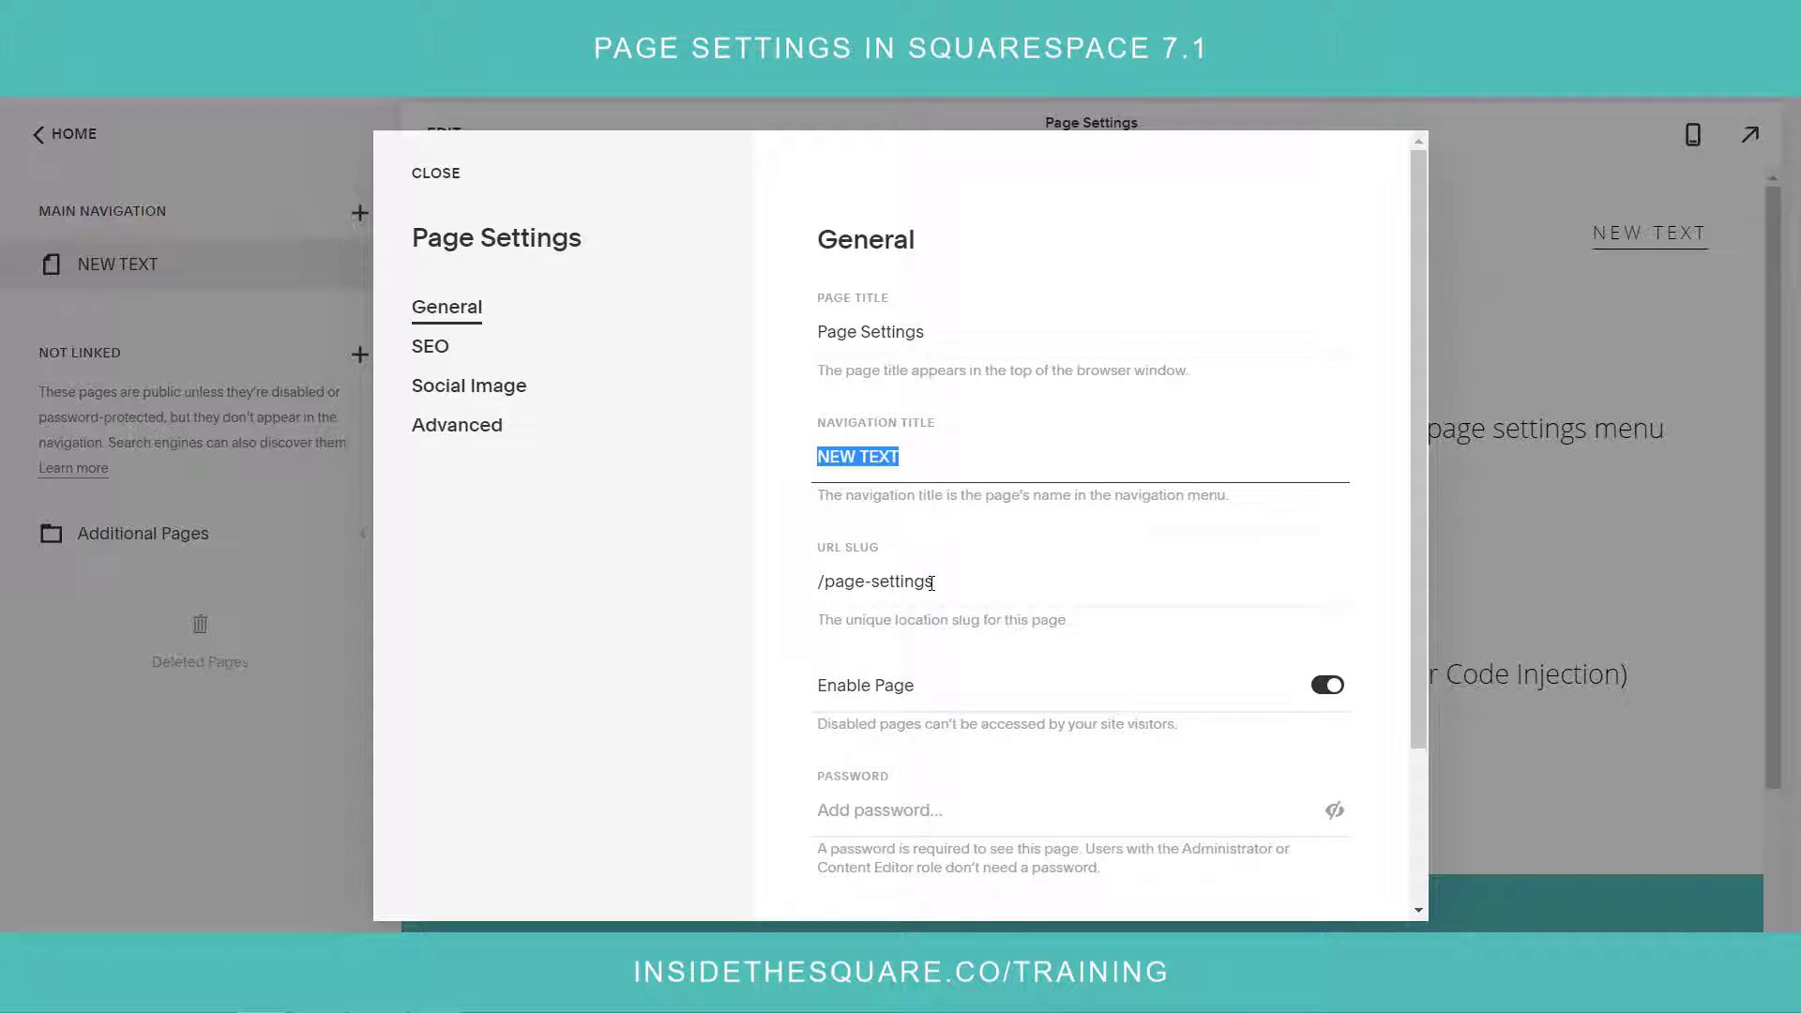
pyautogui.moveTo(793, 574); pyautogui.dragTo(1070, 619)
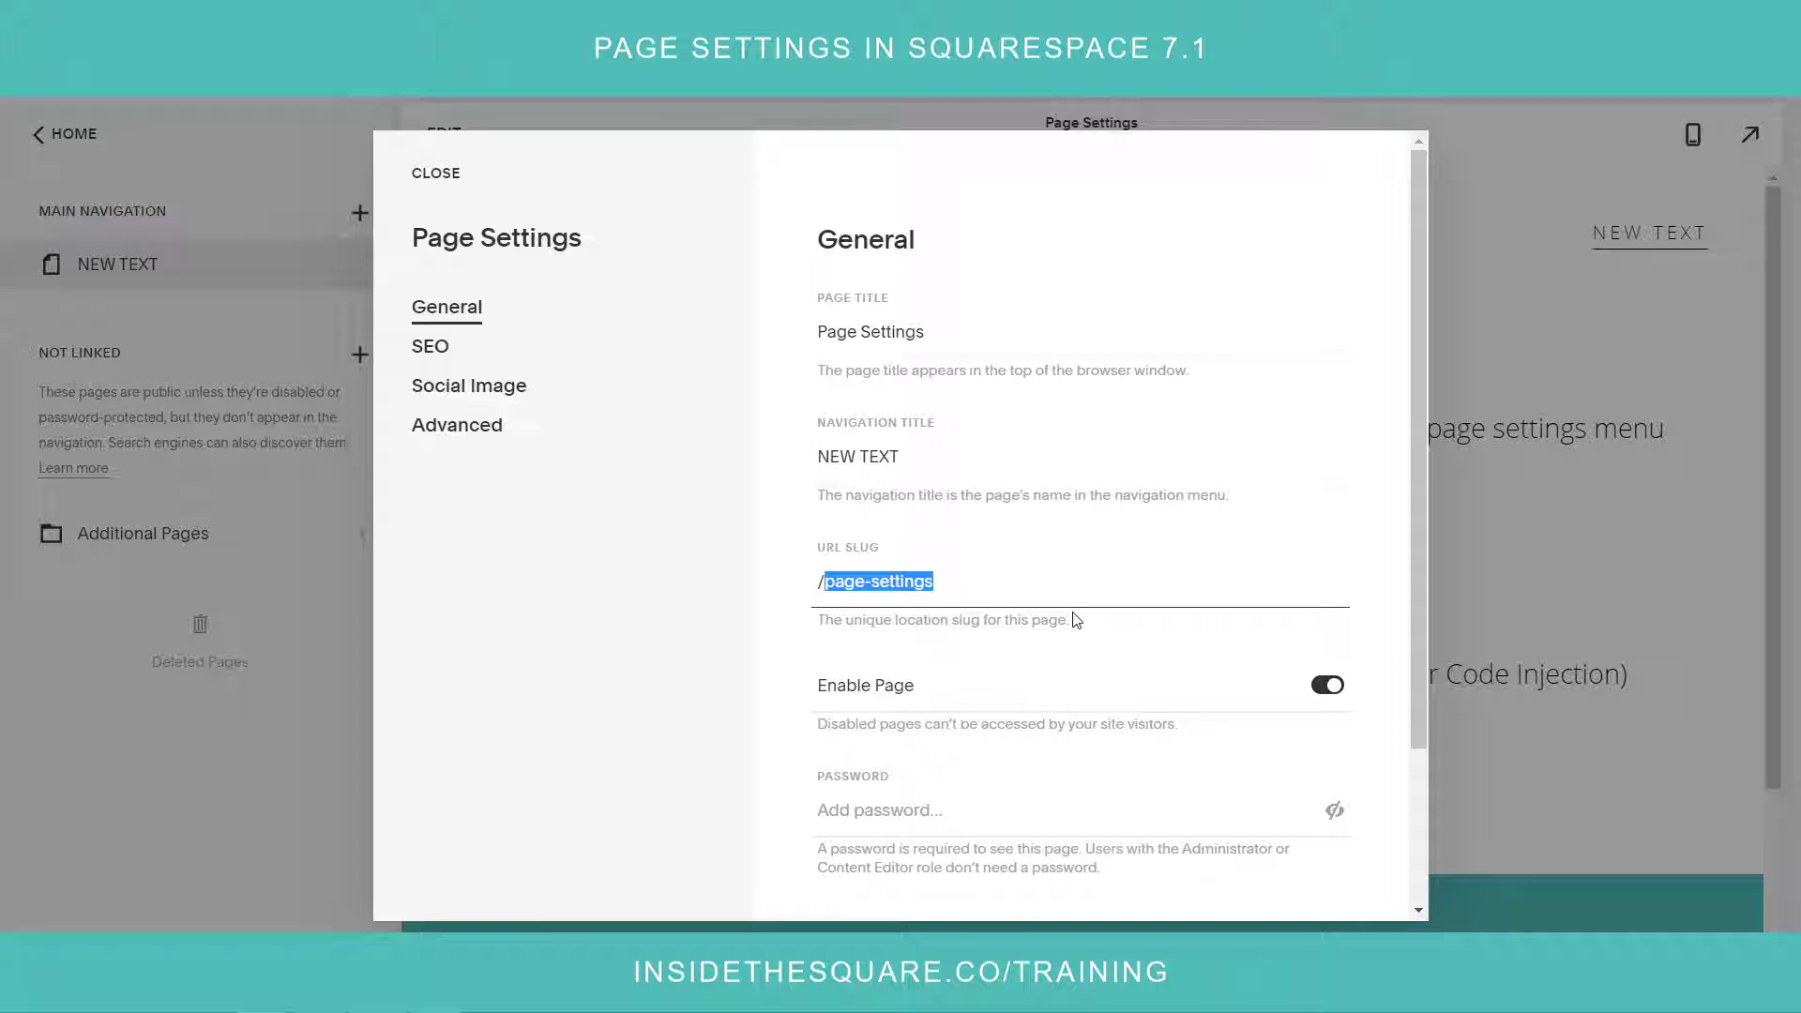
pyautogui.scroll(-3, 1076, 622)
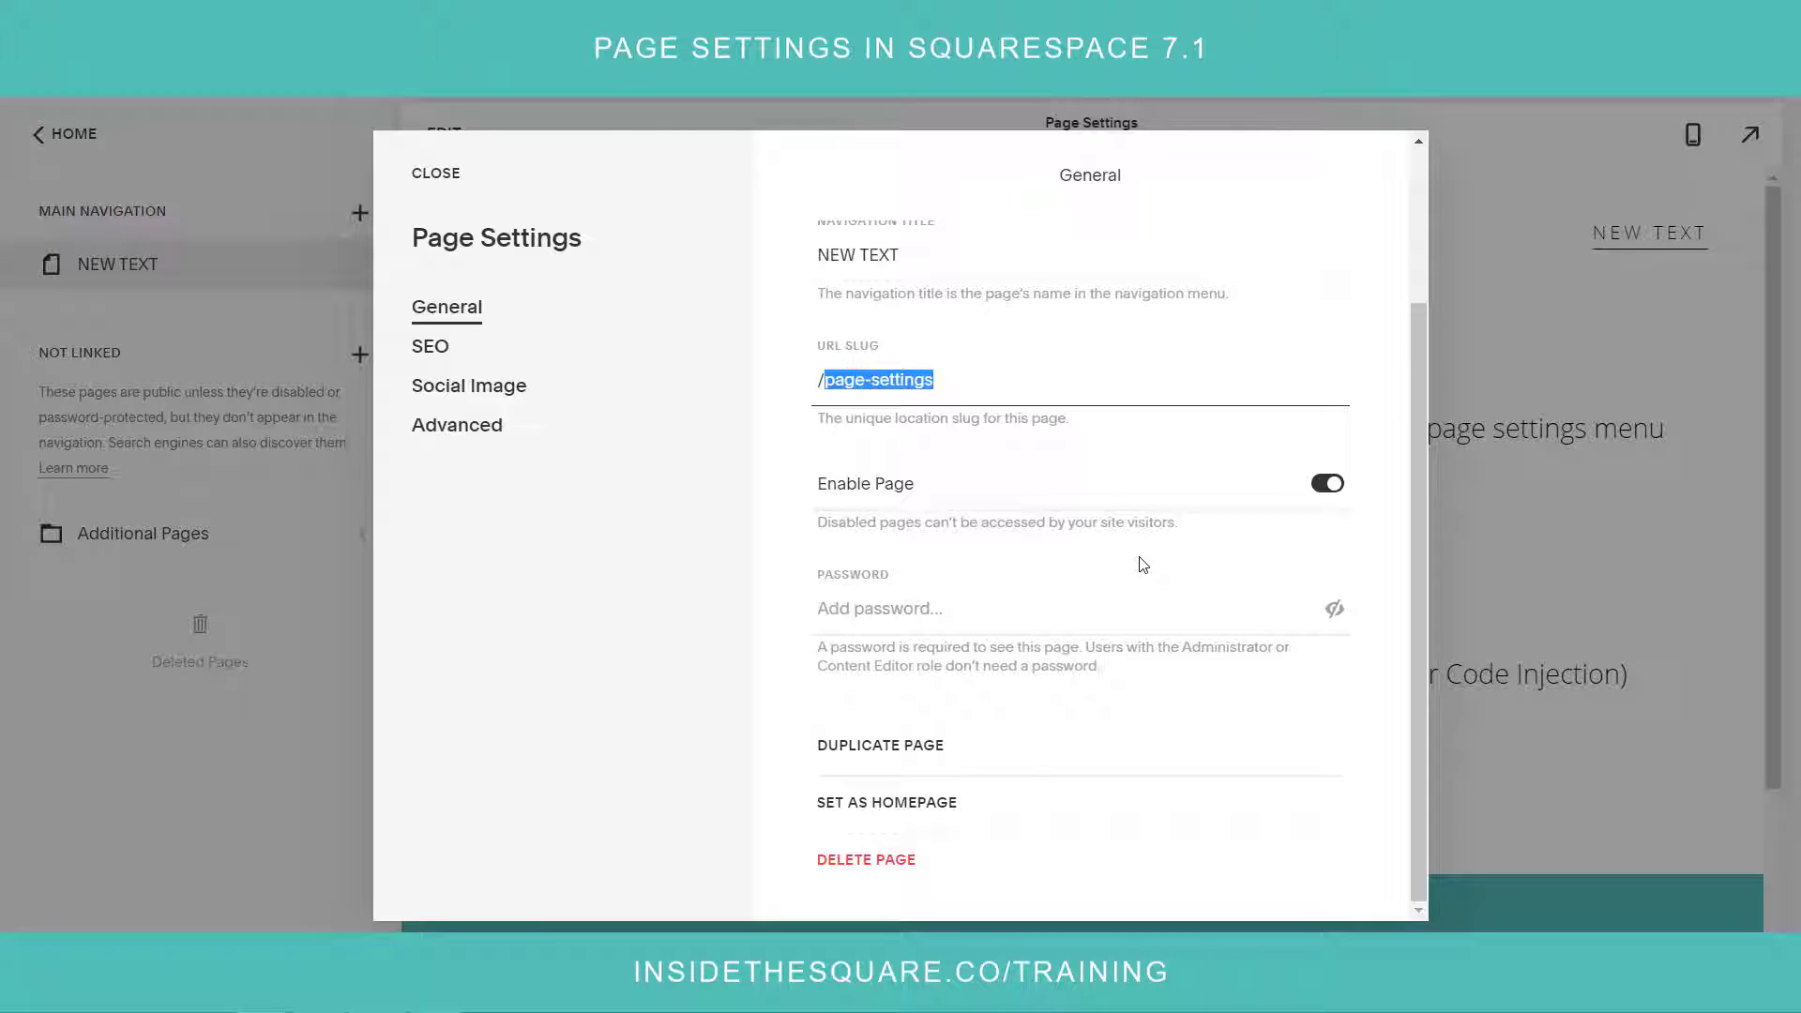
pyautogui.click(1324, 496)
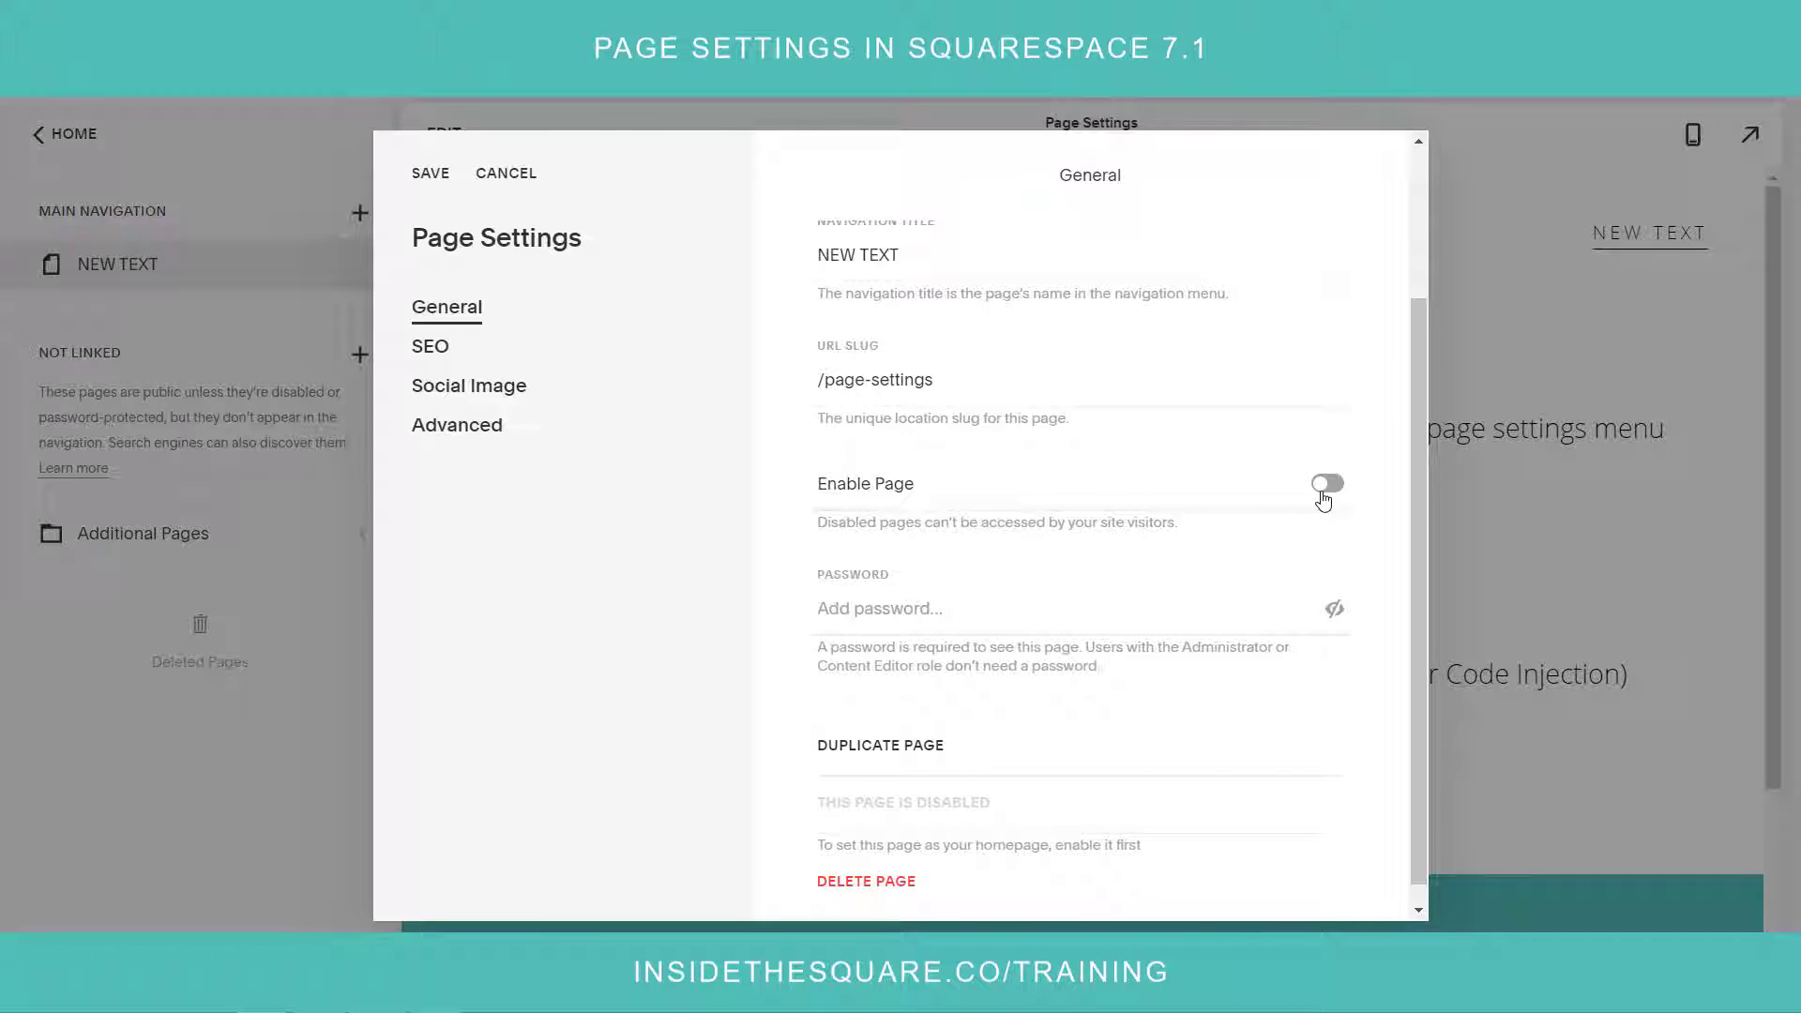
pyautogui.click(1324, 495)
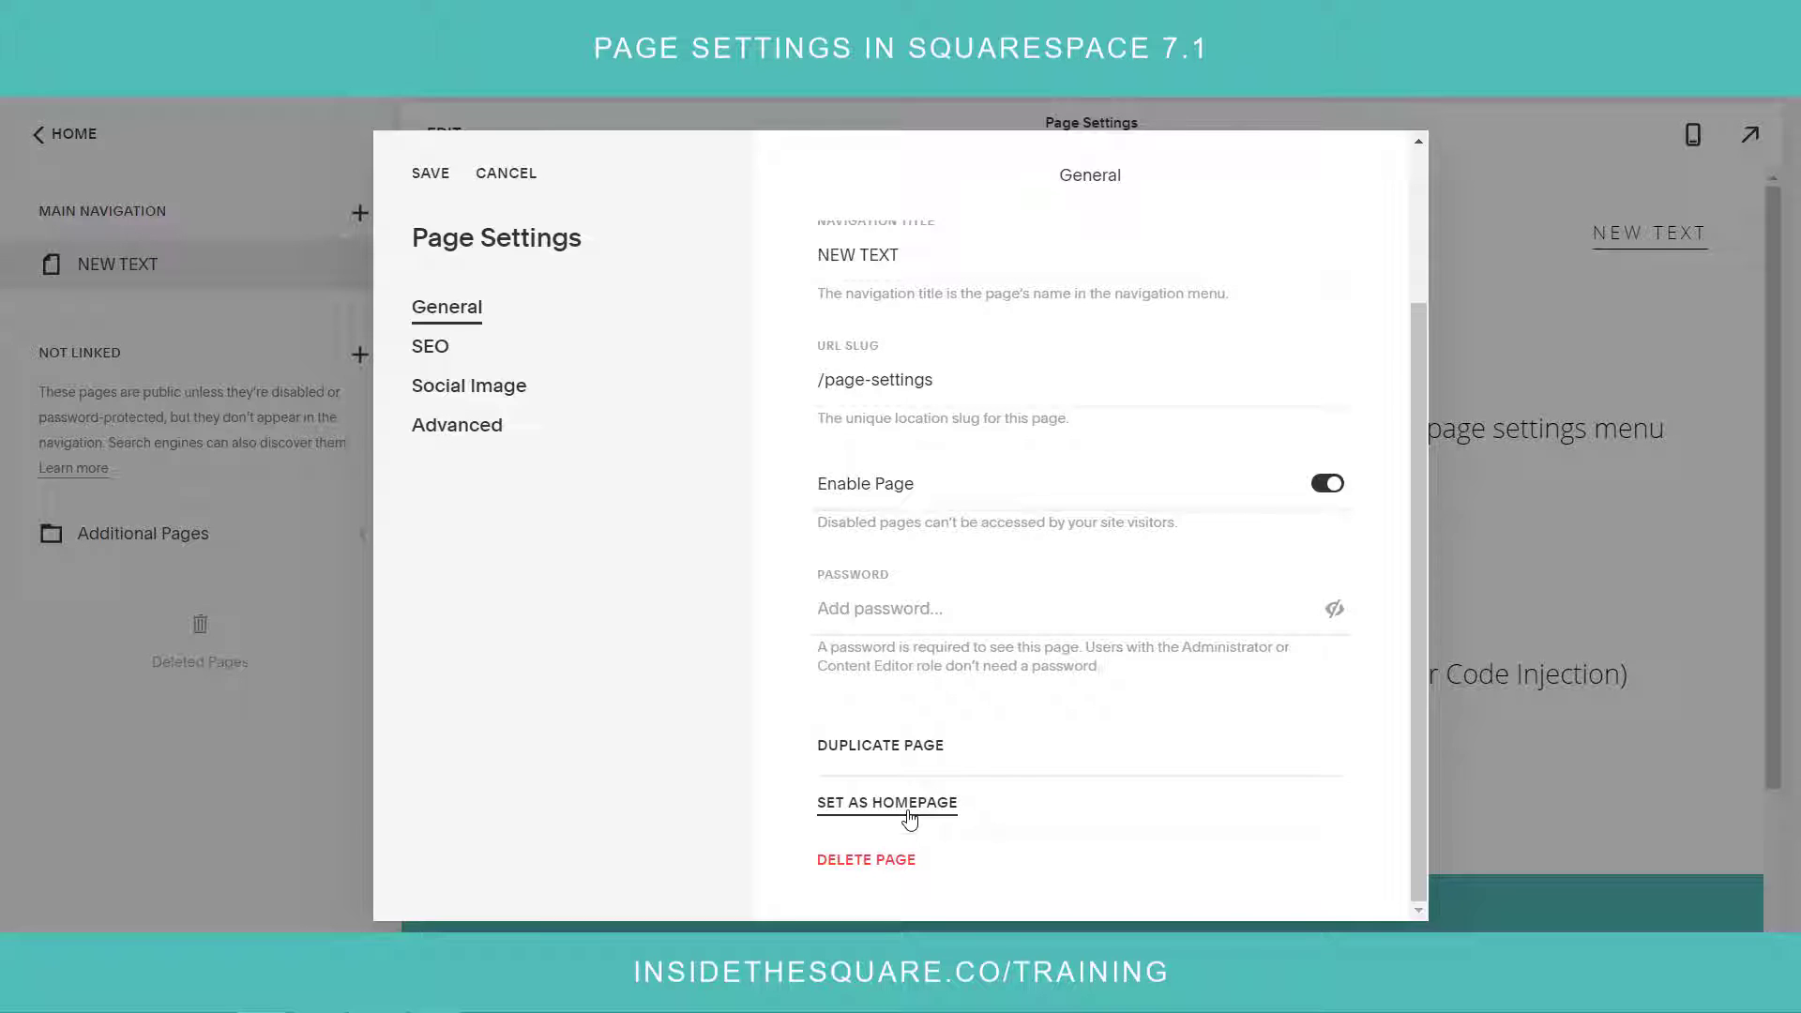
pyautogui.scroll(3, 797, 543)
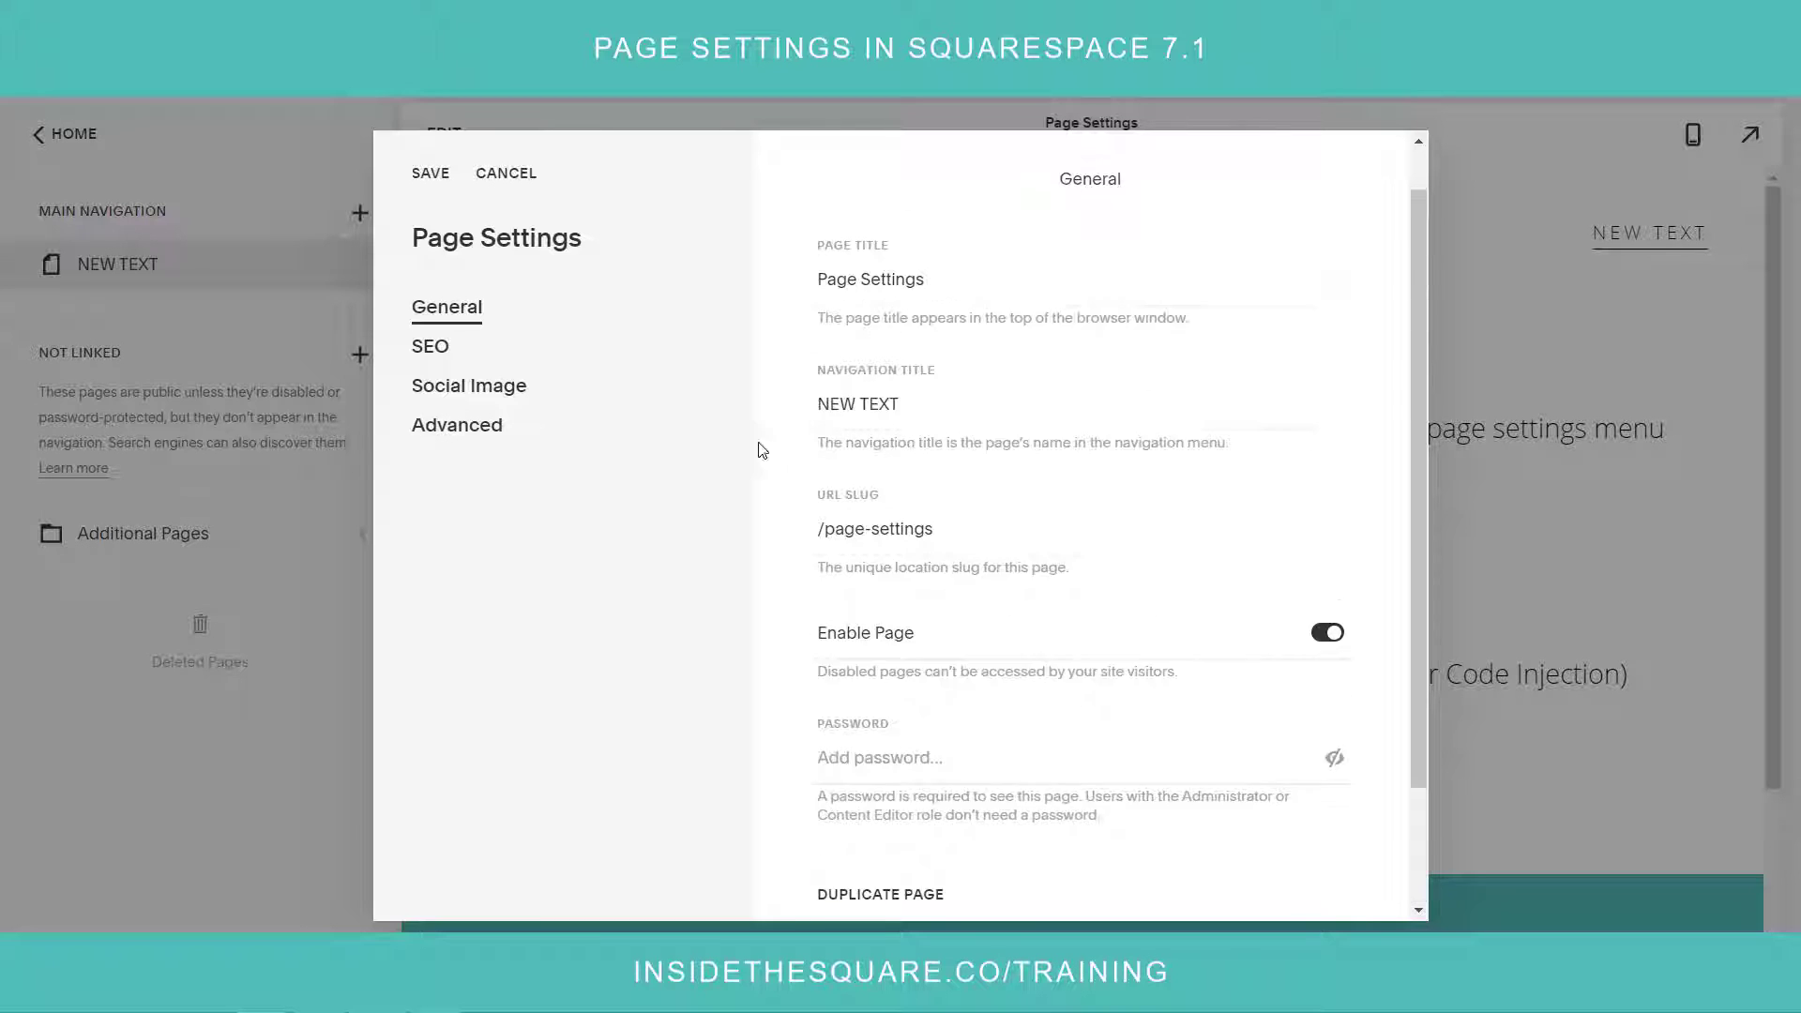
# - In the SEO section, switch Hide Page from Search Results on and back off, leaving the page visible
pyautogui.click(467, 350)
pyautogui.scroll(-1, 946, 582)
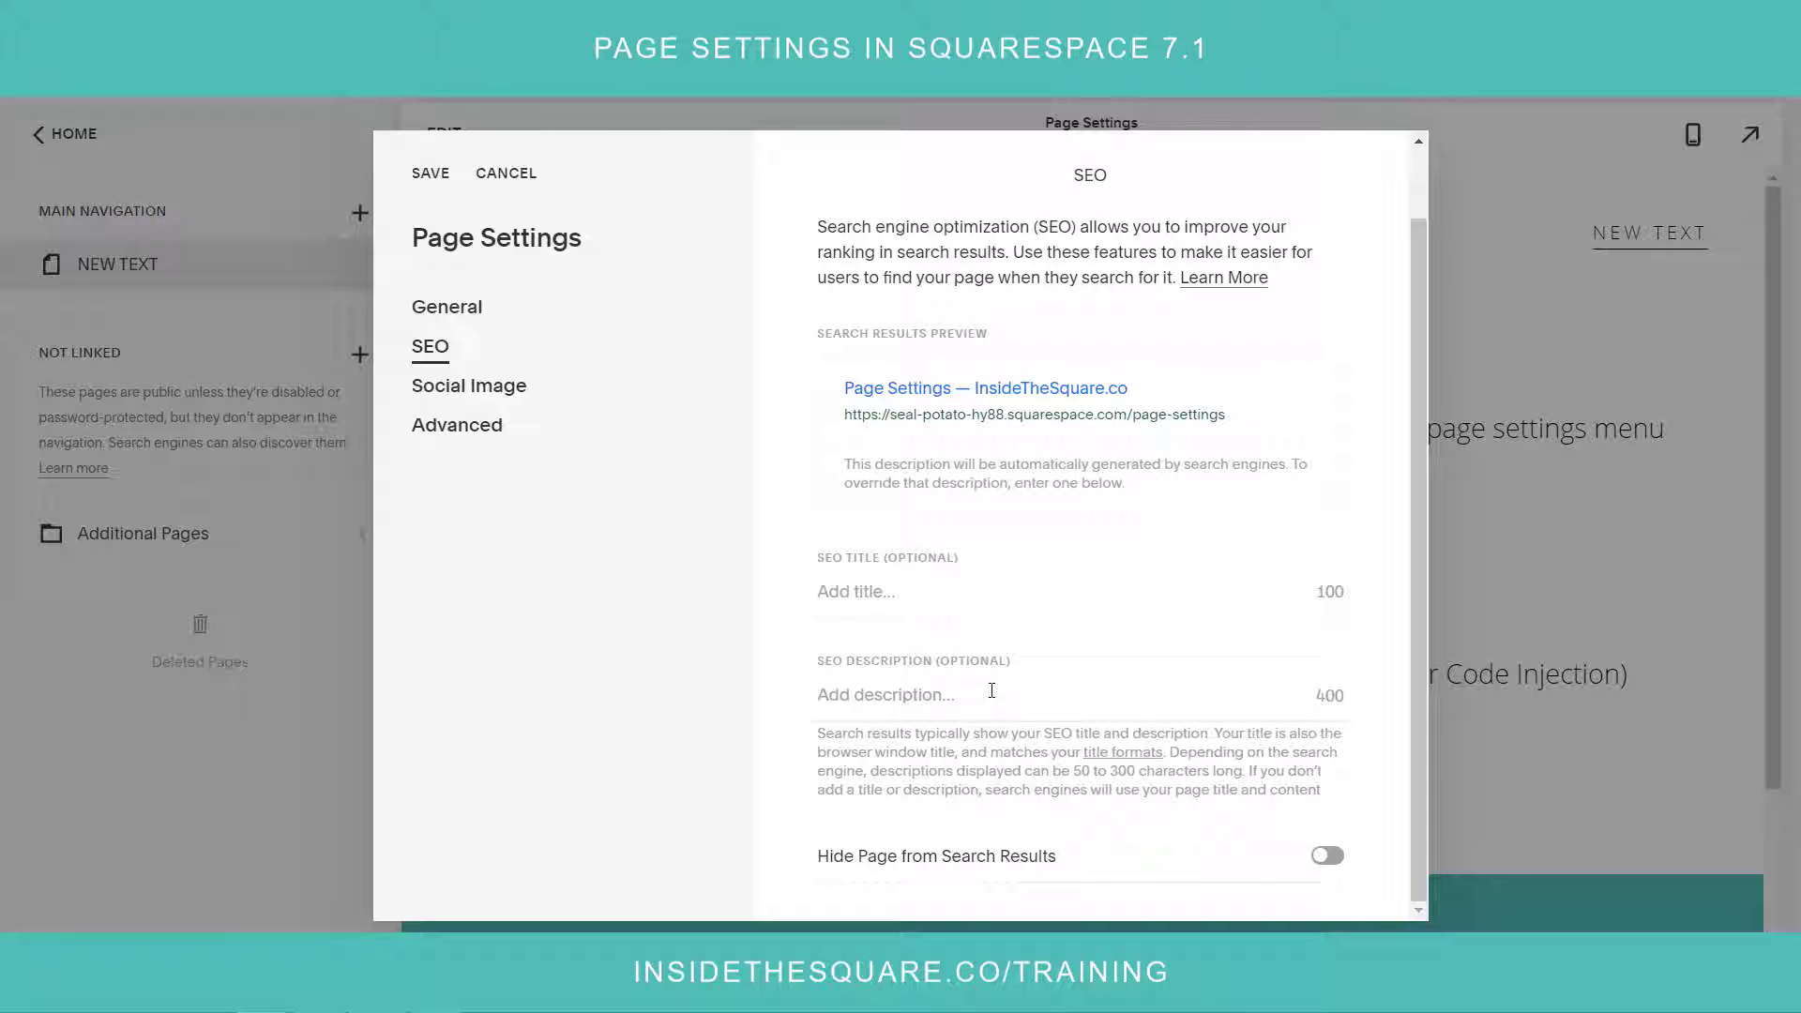
pyautogui.click(1329, 856)
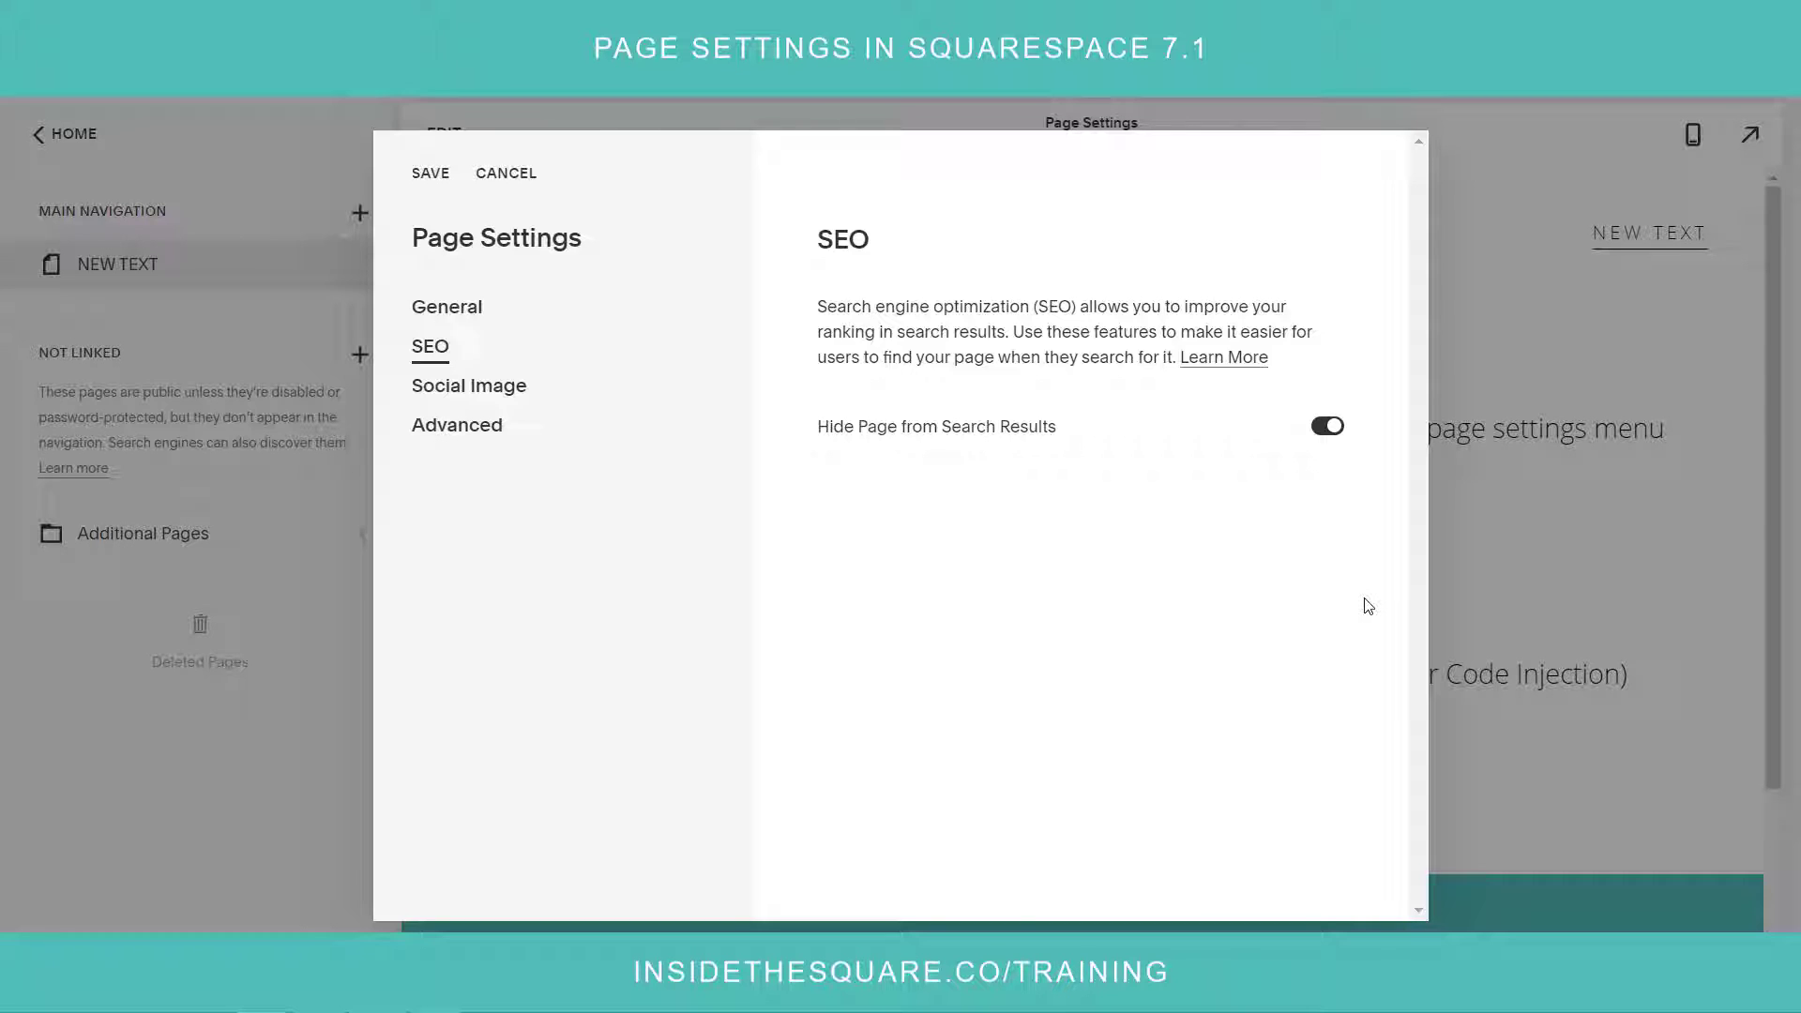
pyautogui.click(1324, 431)
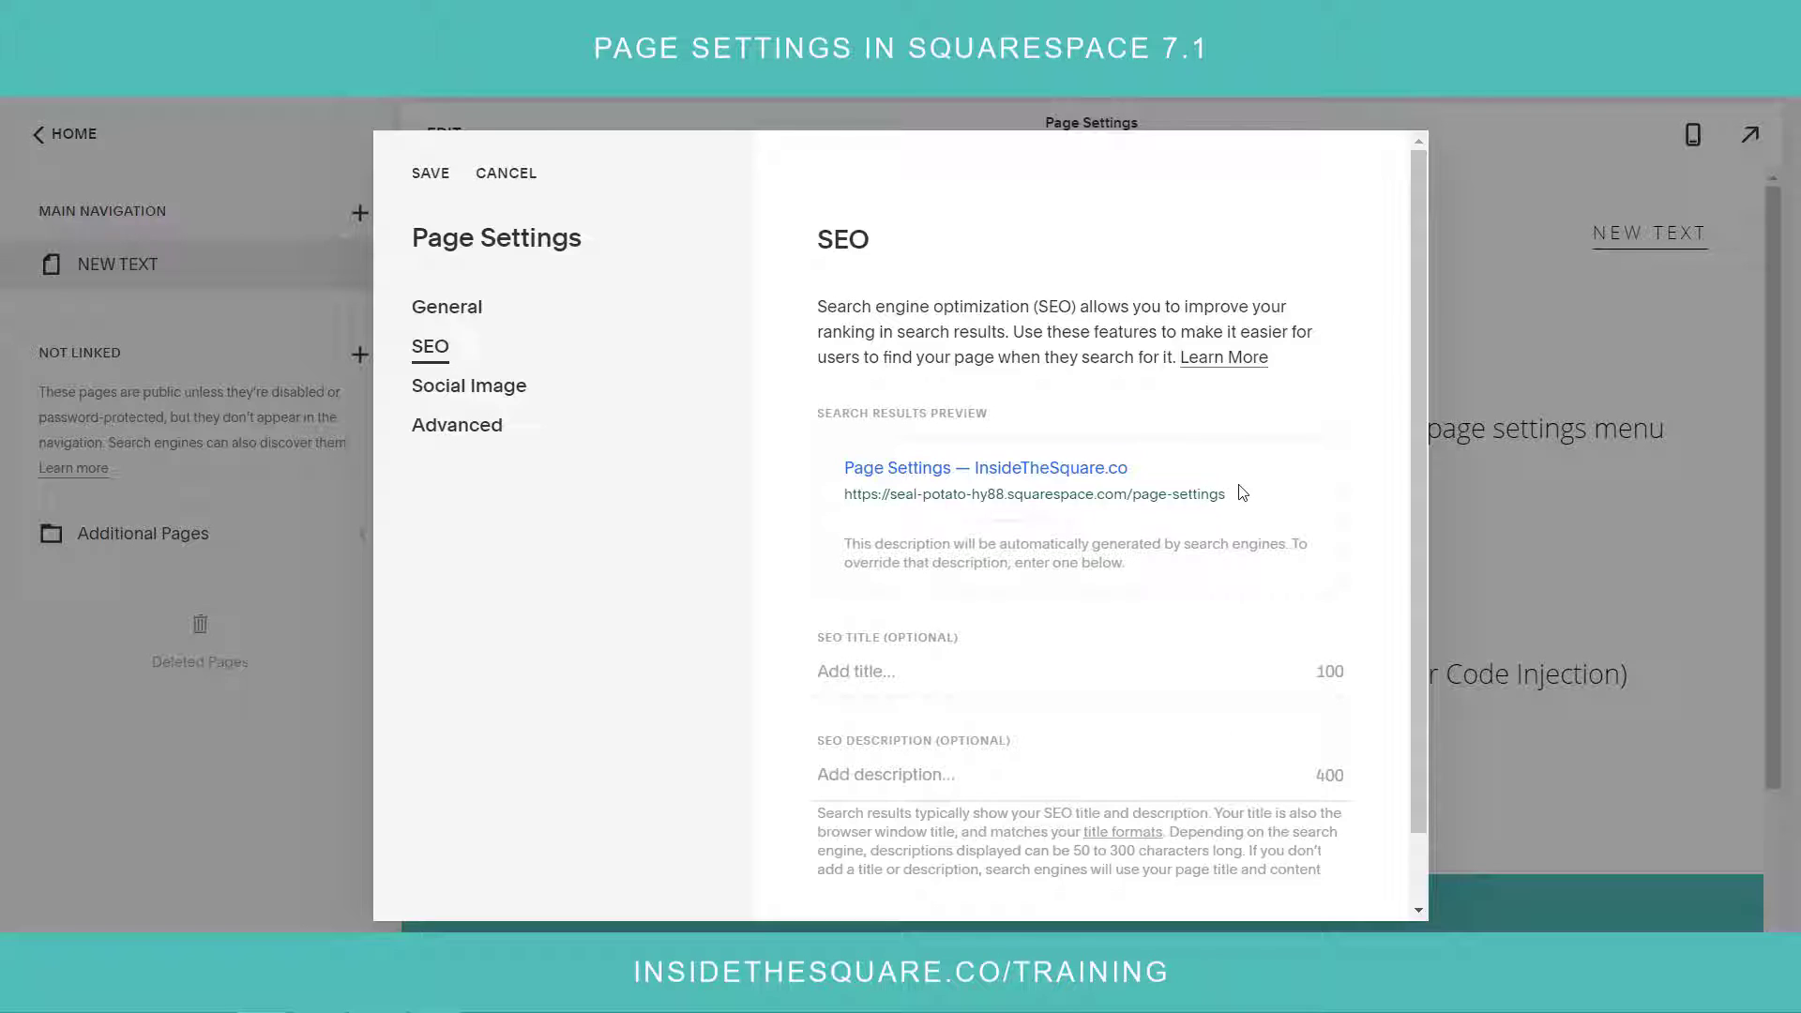
# - Show the Social Image section with its social preview and optional alternate sharing image
pyautogui.click(510, 397)
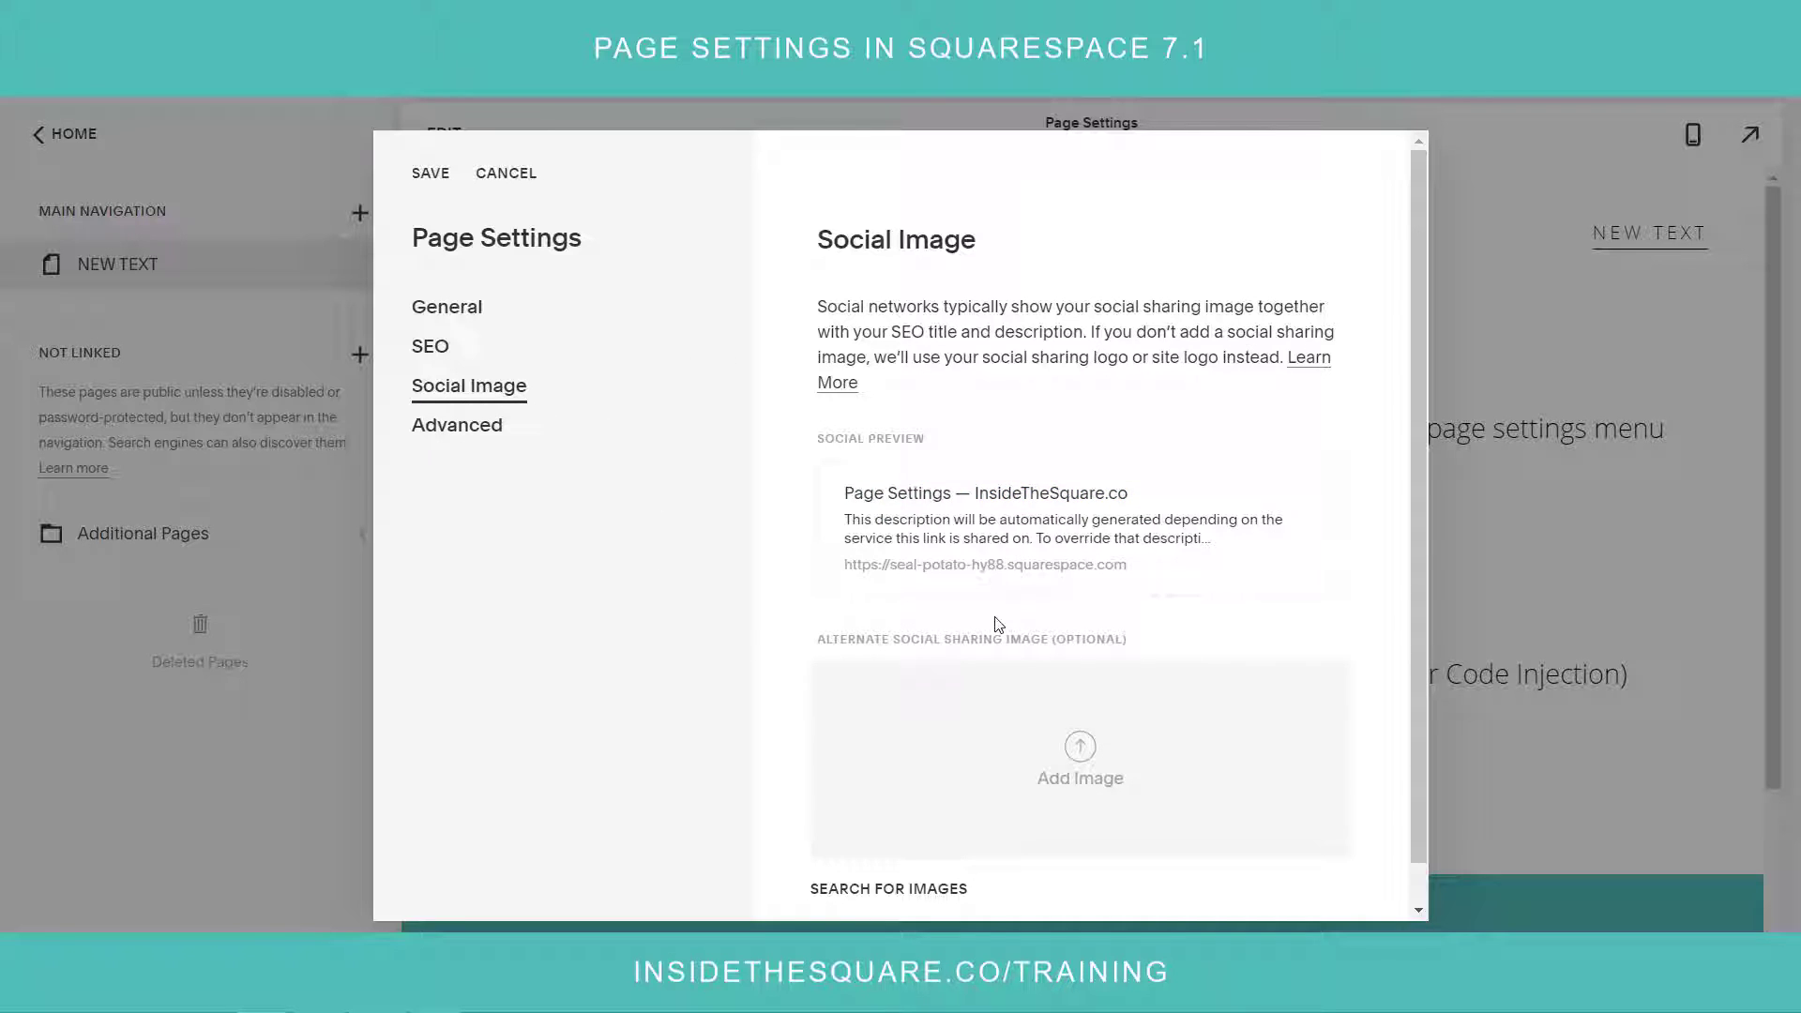
pyautogui.scroll(-1, 1251, 659)
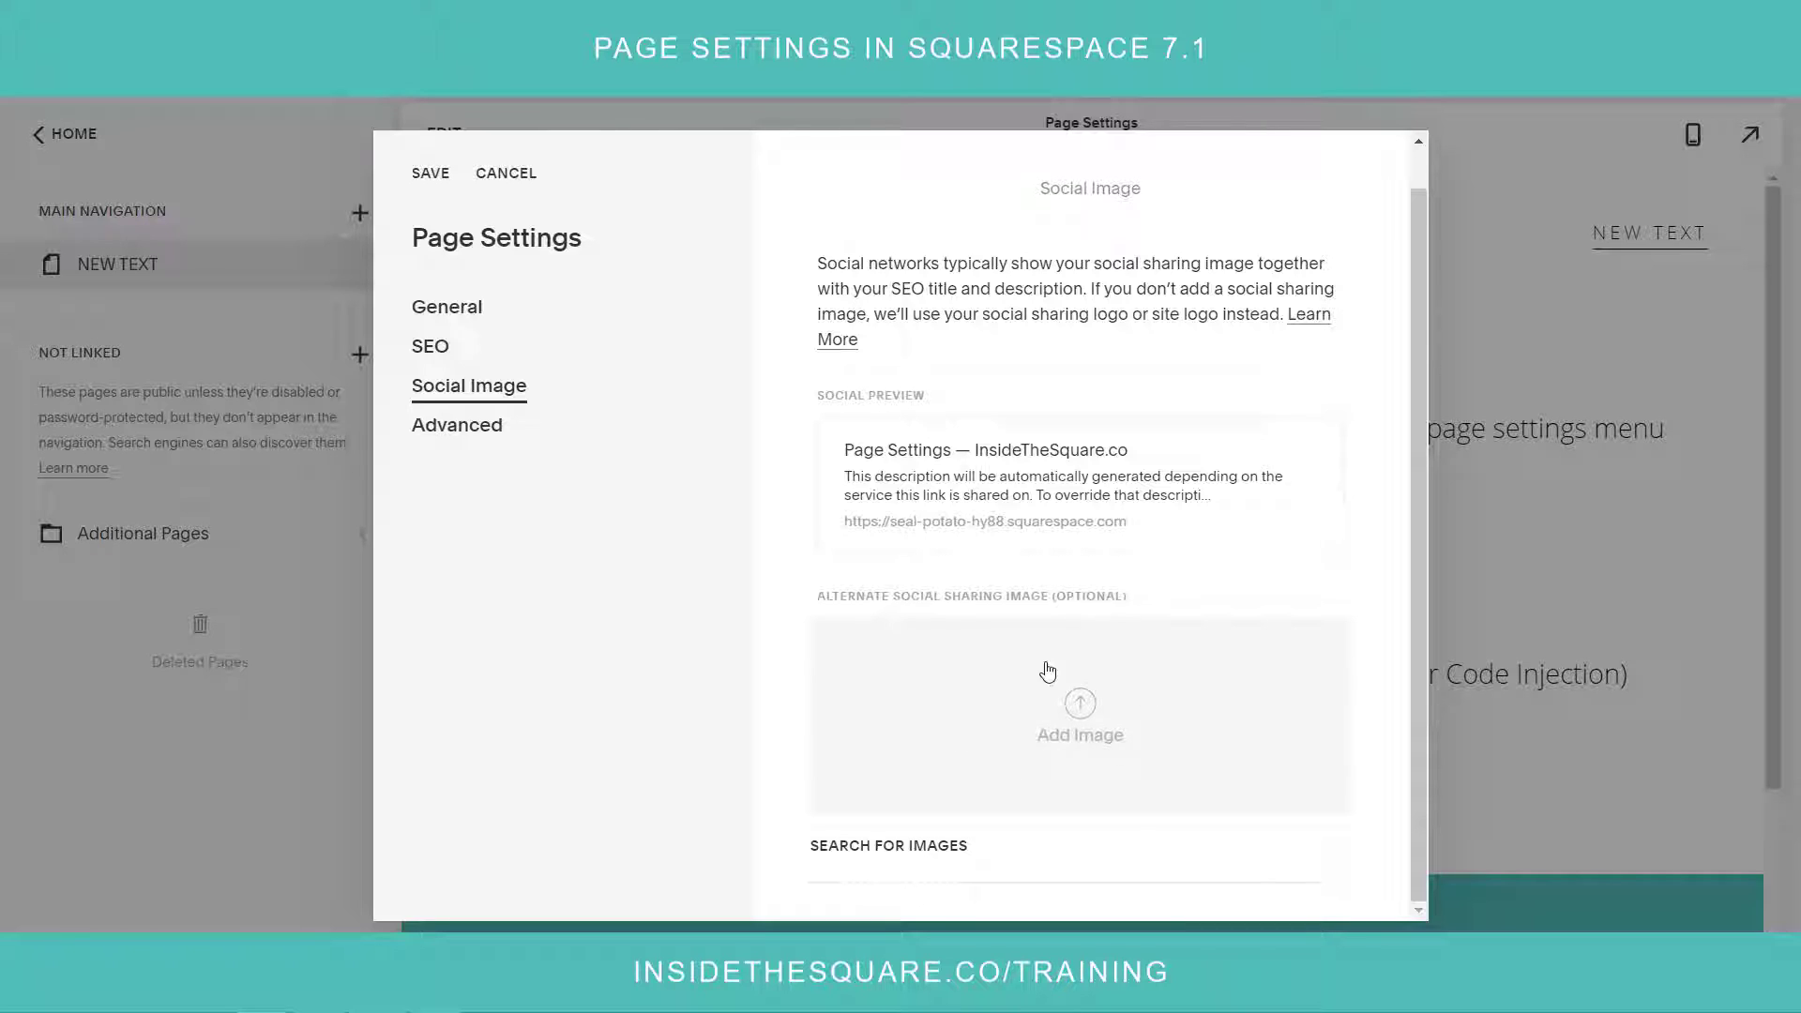
# - Inspect the Advanced Page Header Code Injection box, then save the page settings
pyautogui.click(516, 432)
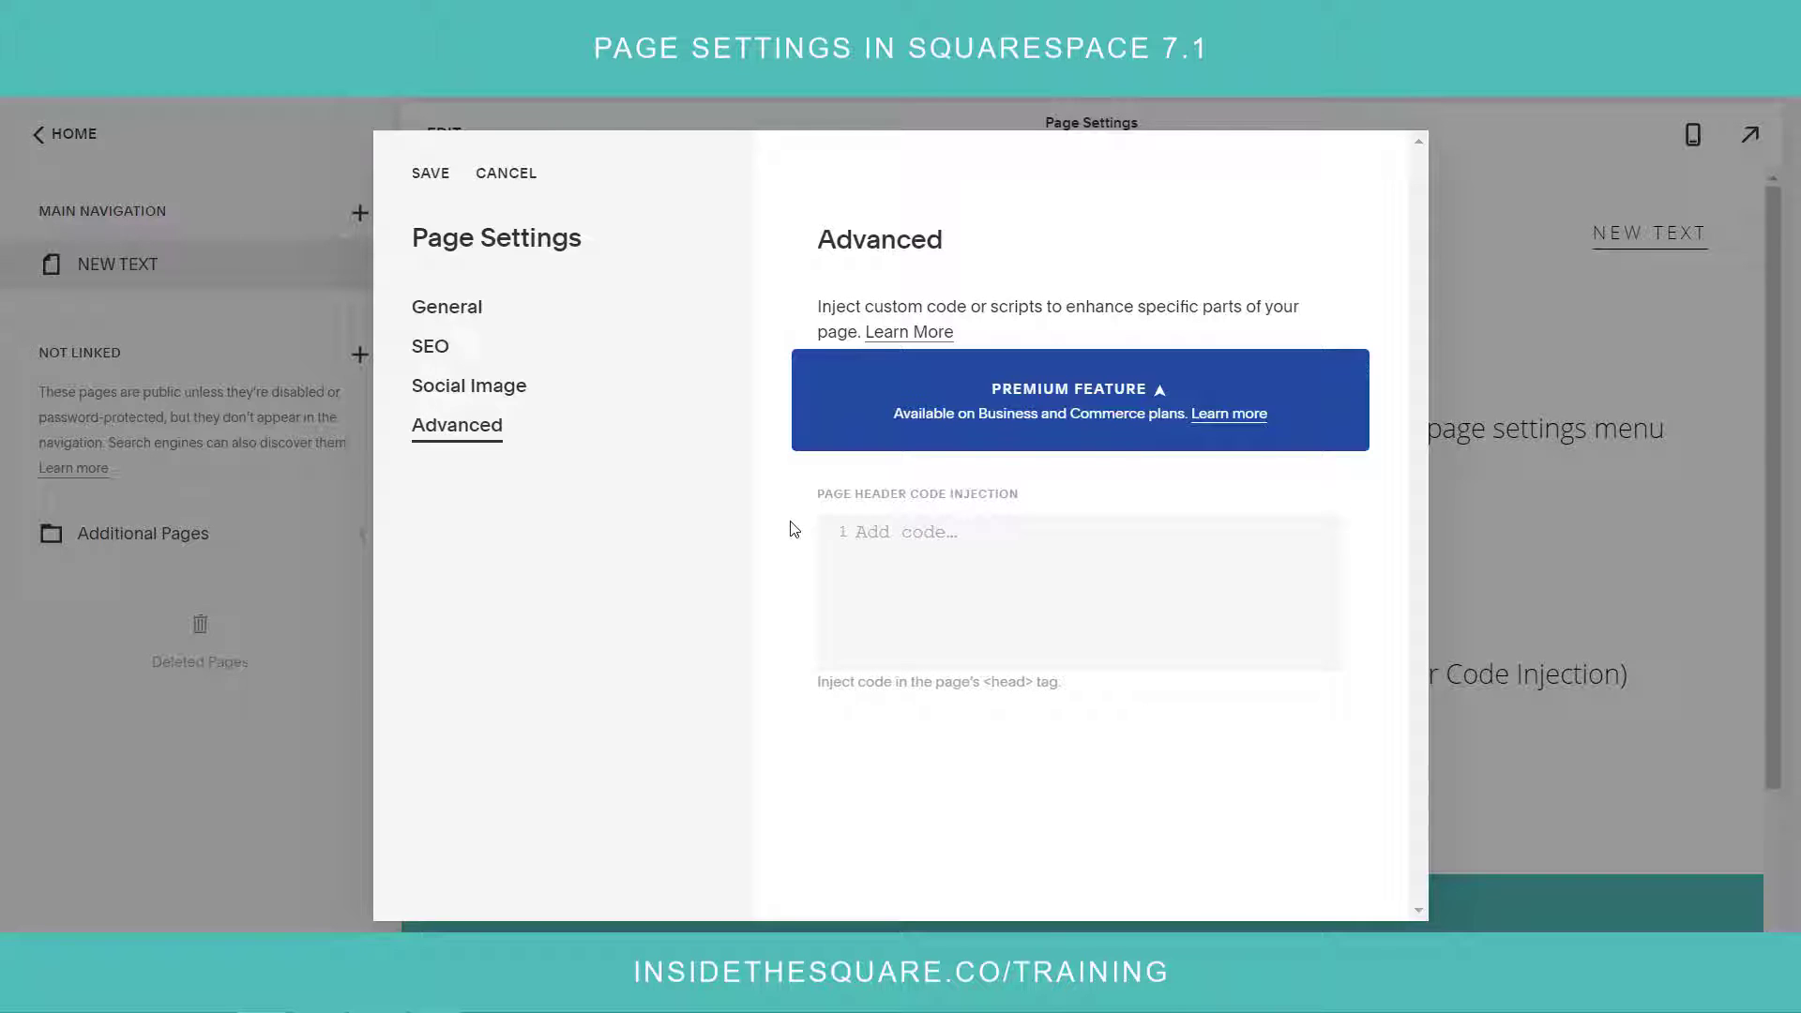
pyautogui.click(984, 545)
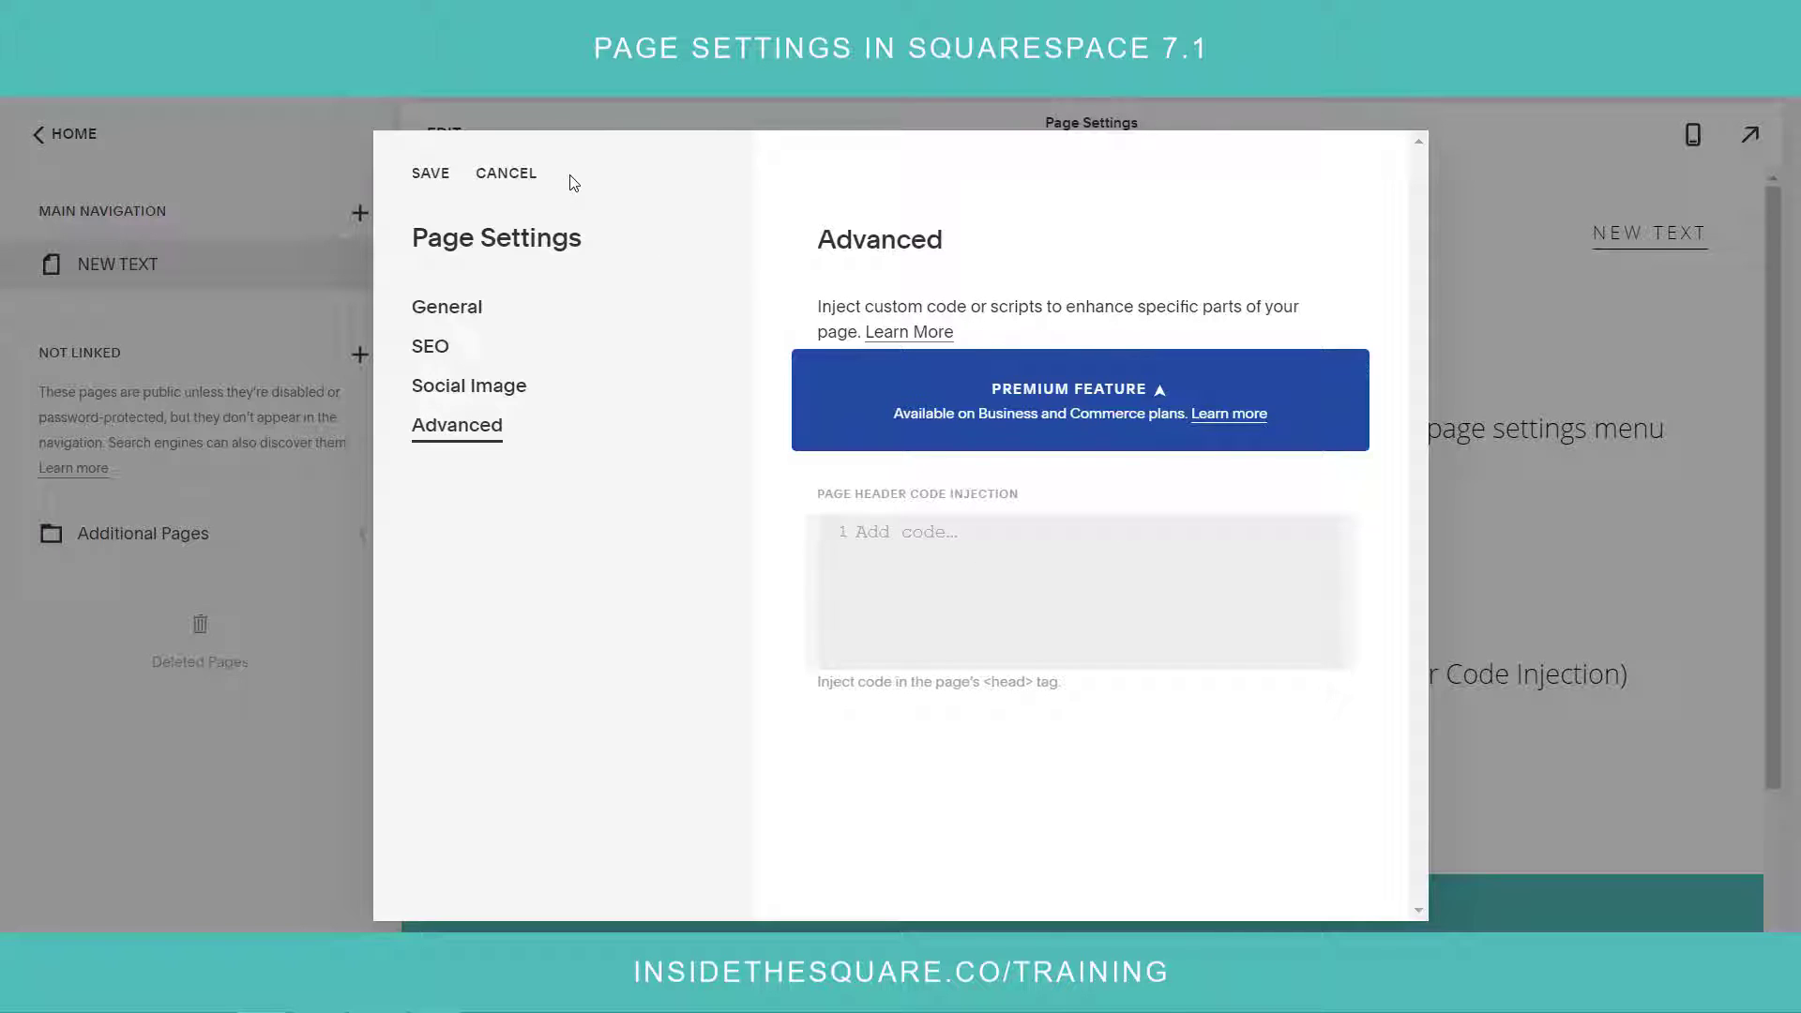
pyautogui.click(432, 174)
pyautogui.click(440, 180)
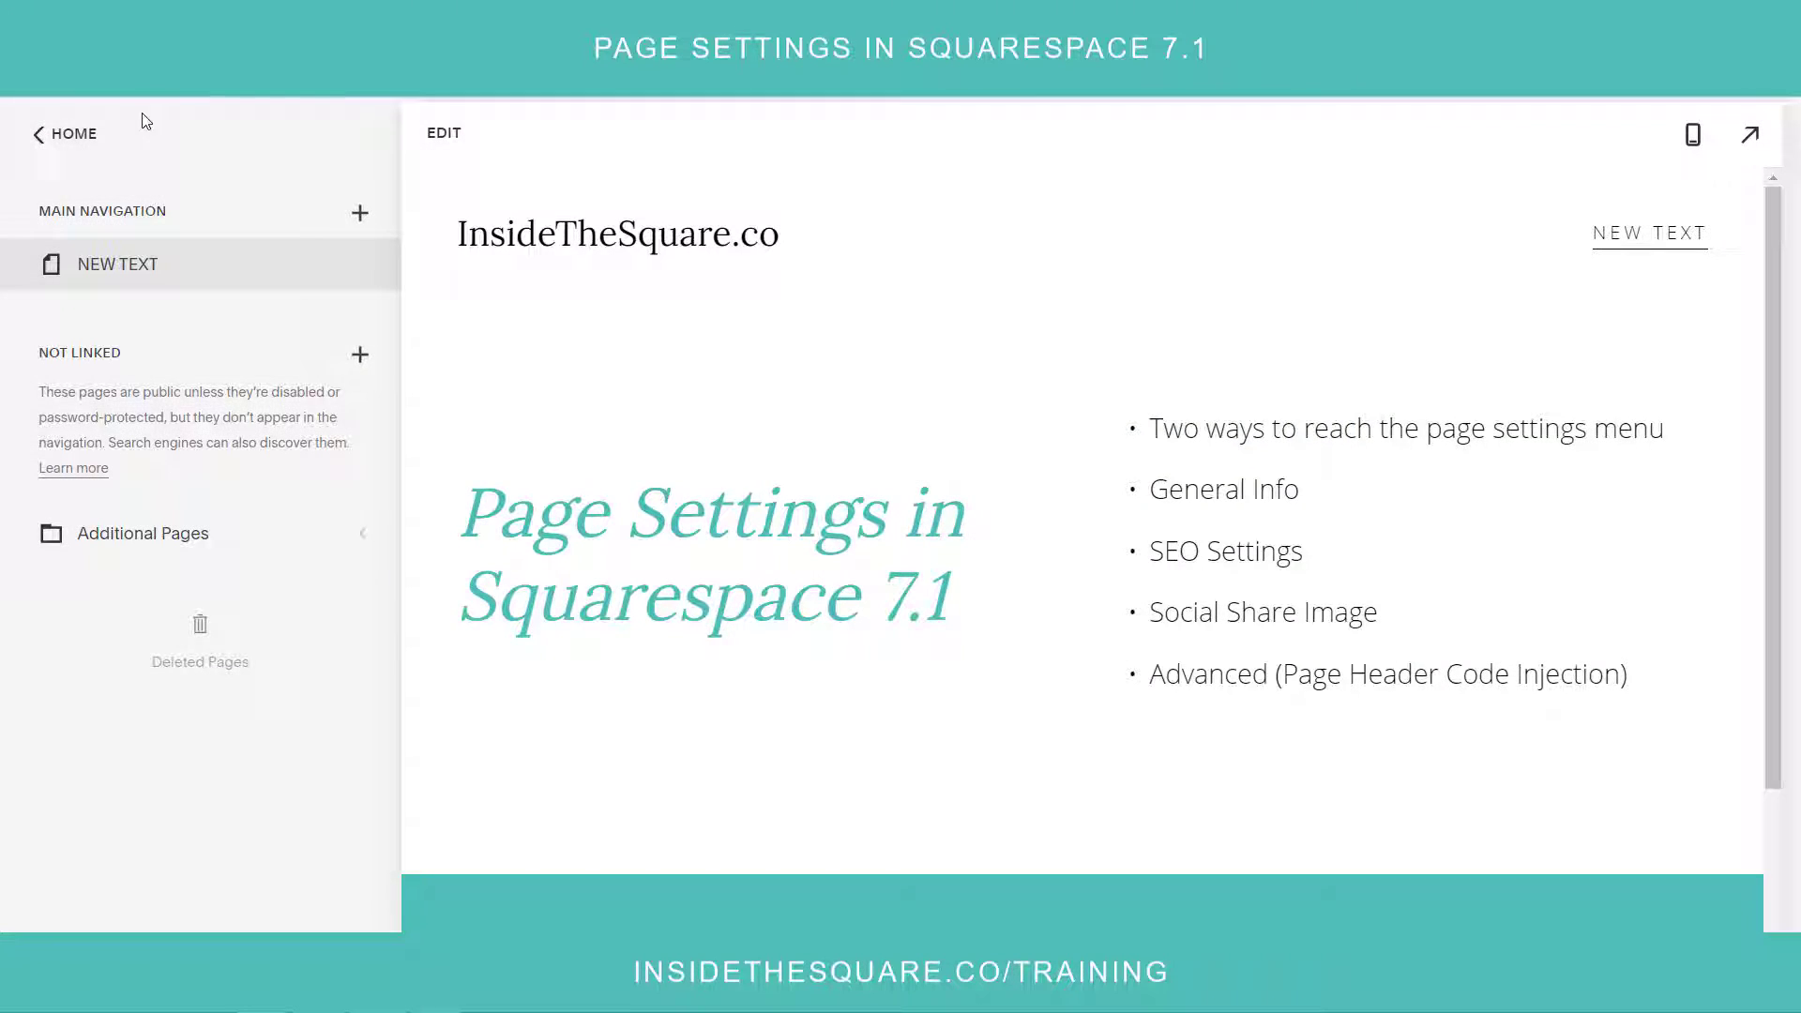
pyautogui.click(75, 149)
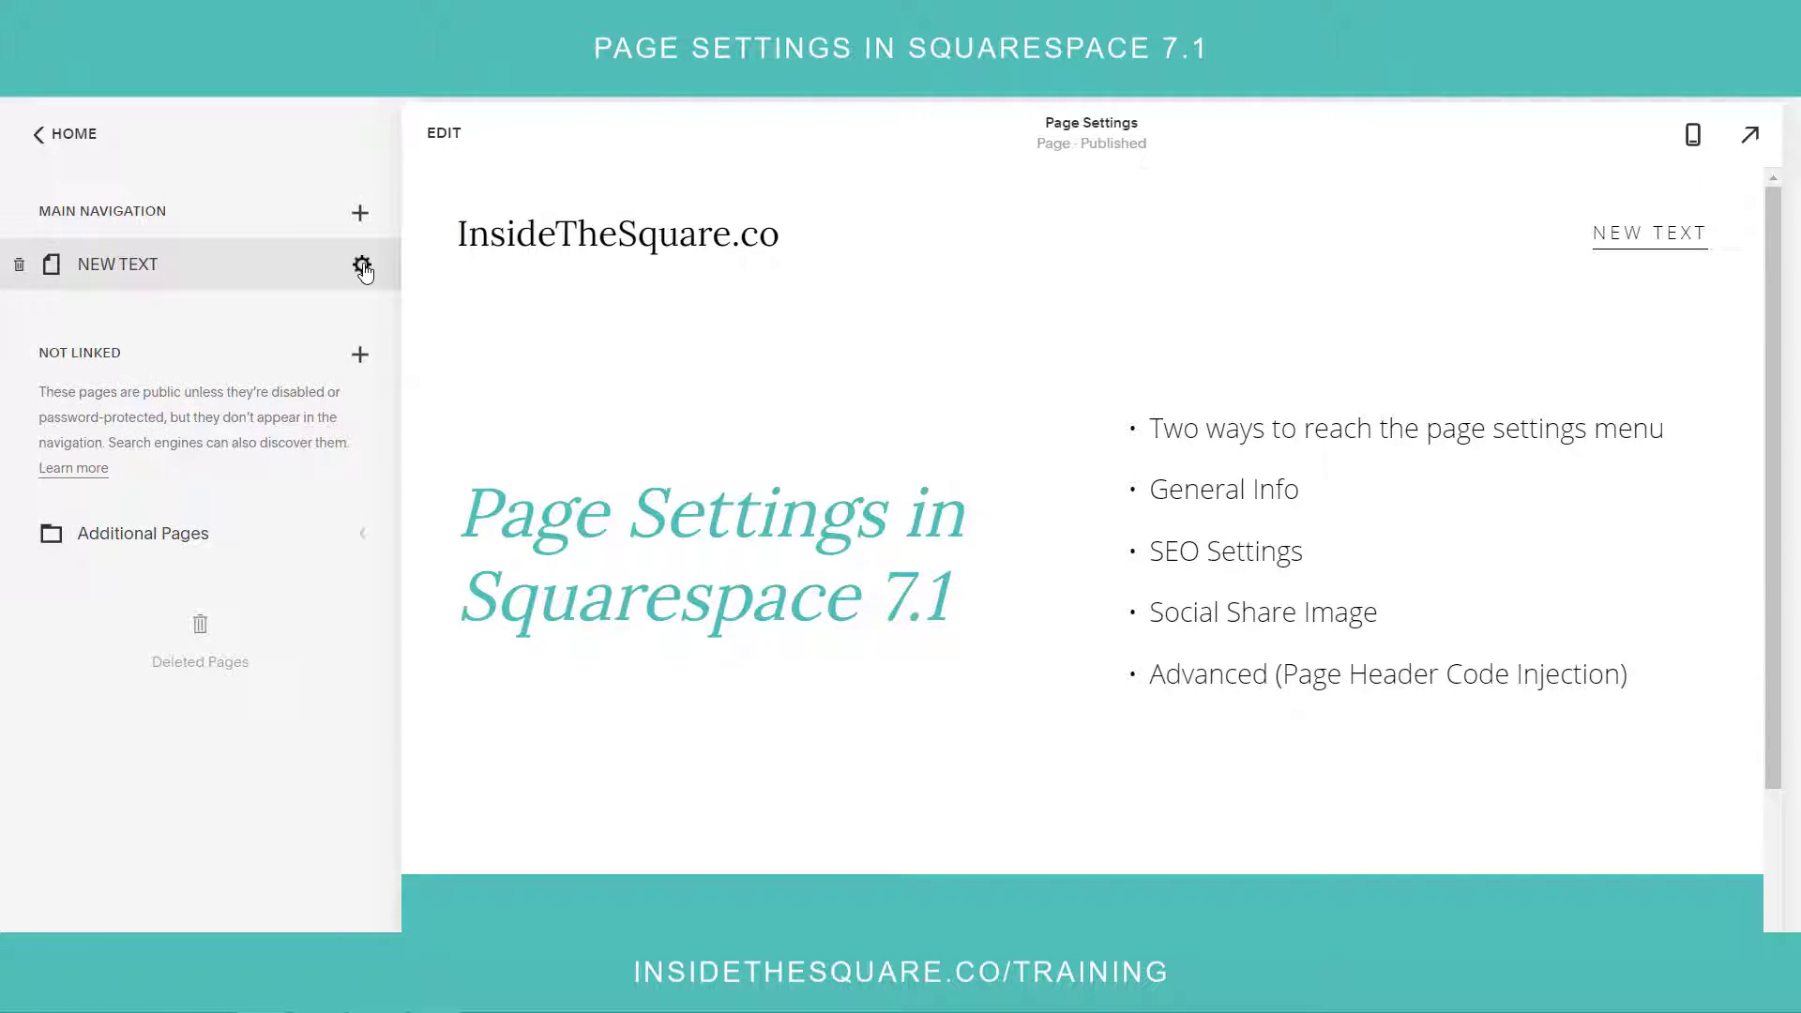
pyautogui.click(362, 265)
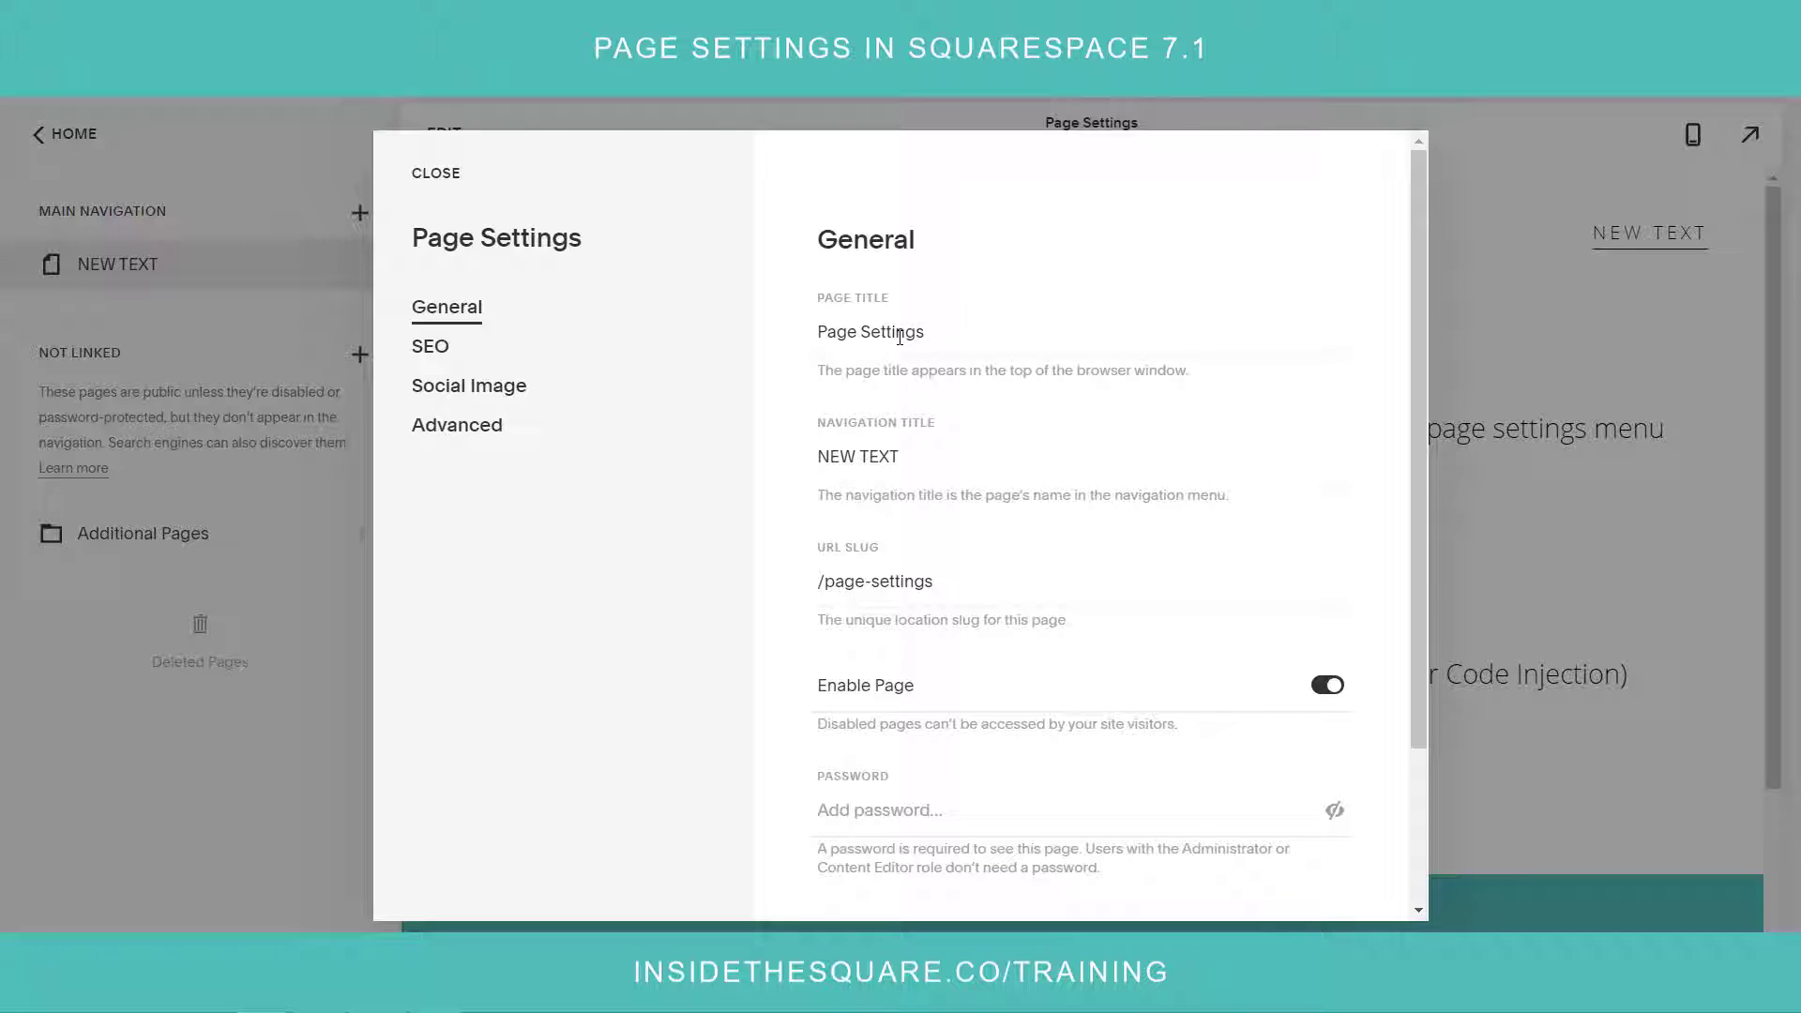
pyautogui.scroll(-2, 989, 633)
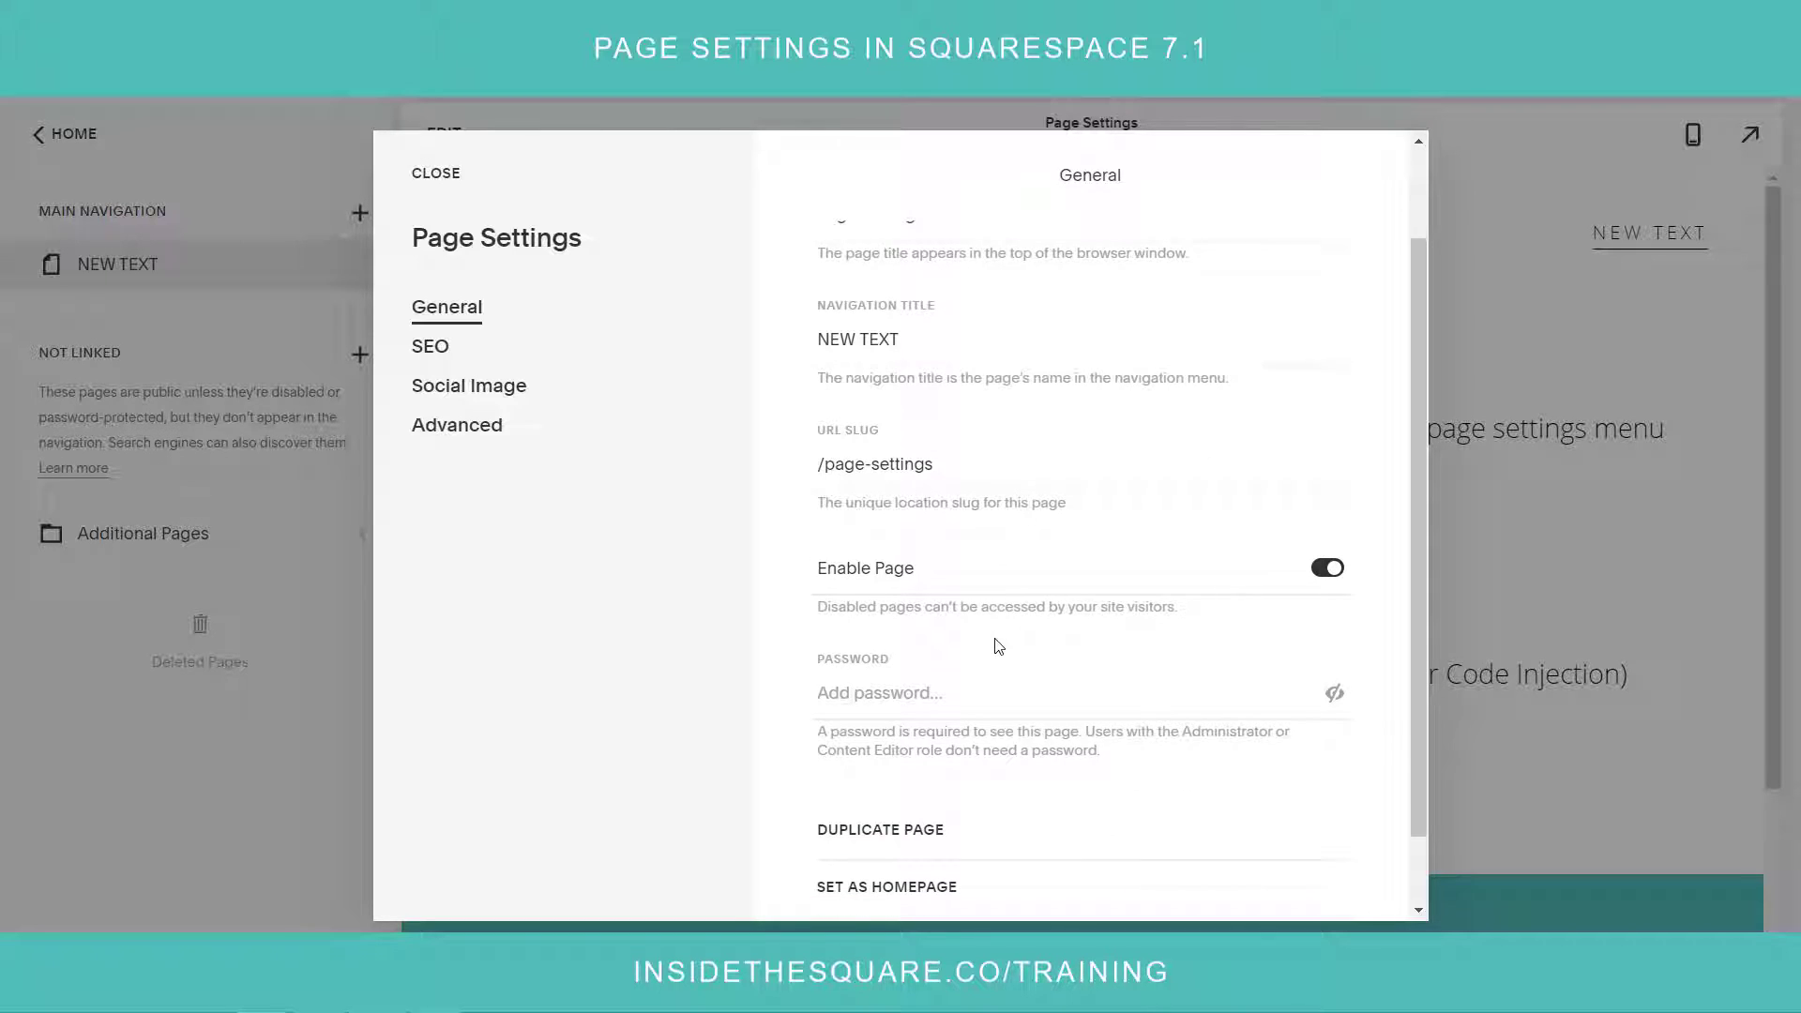
pyautogui.scroll(-1, 970, 684)
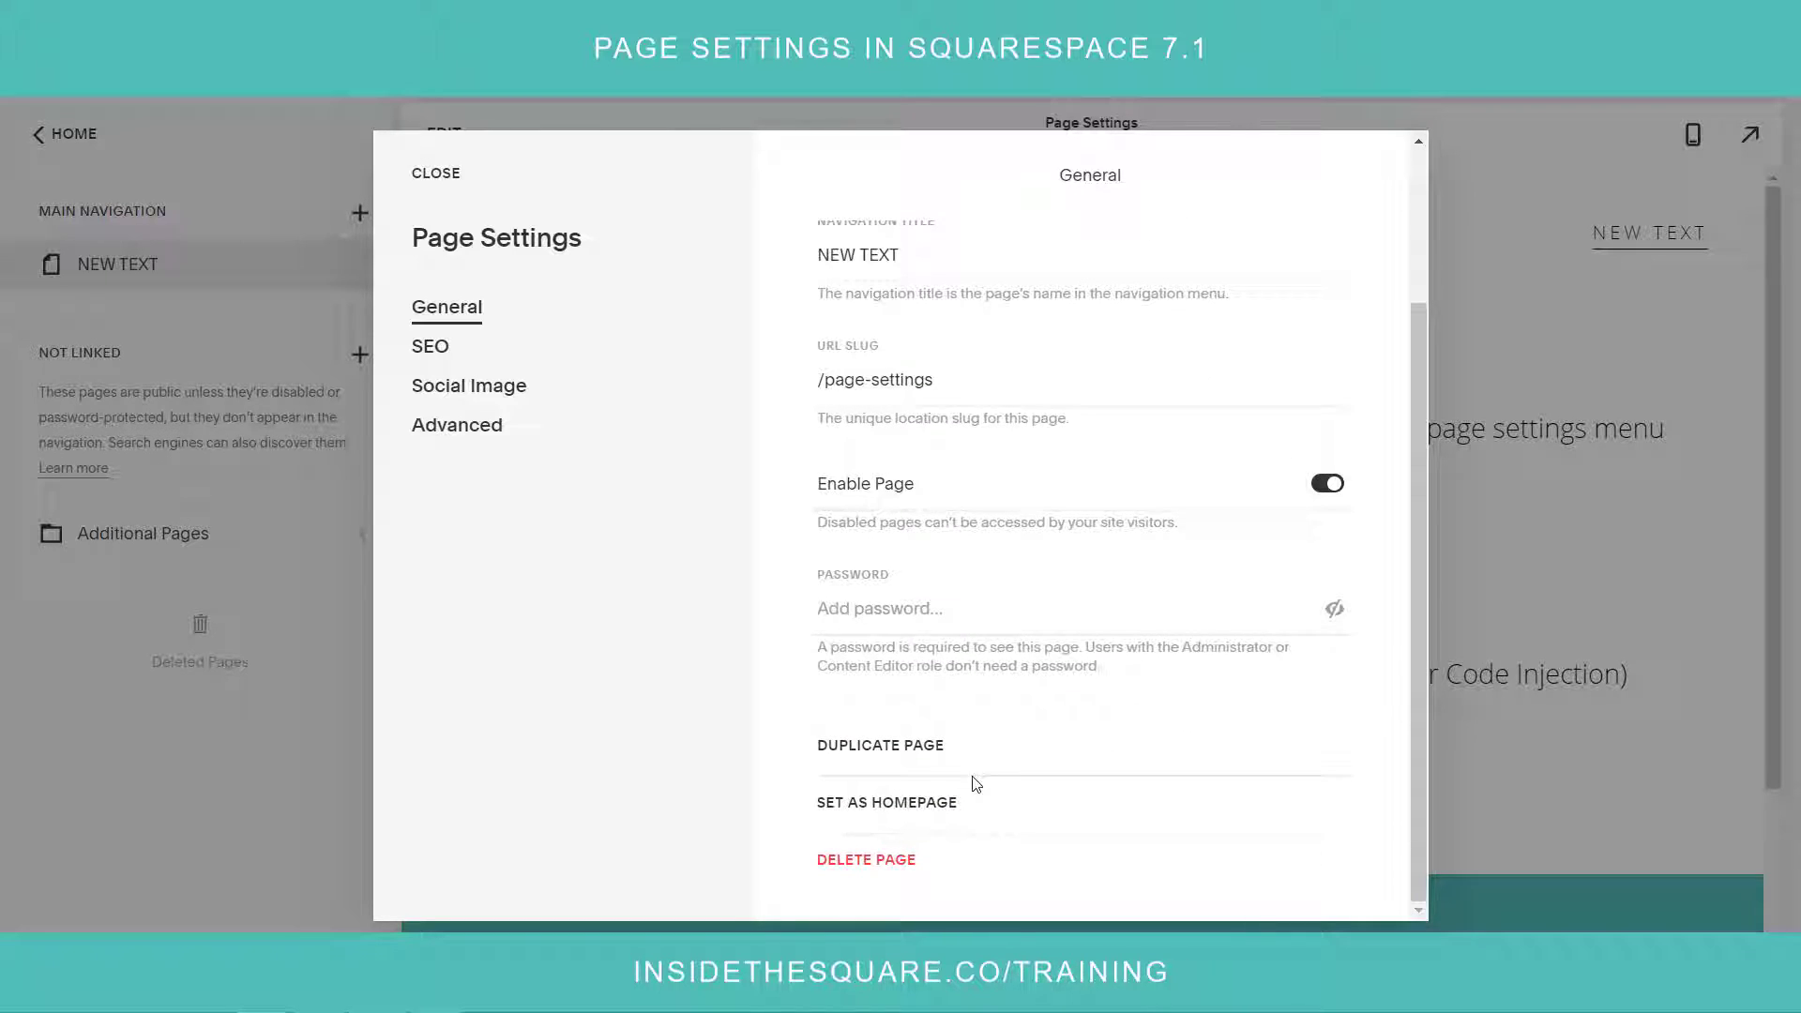
pyautogui.click(503, 350)
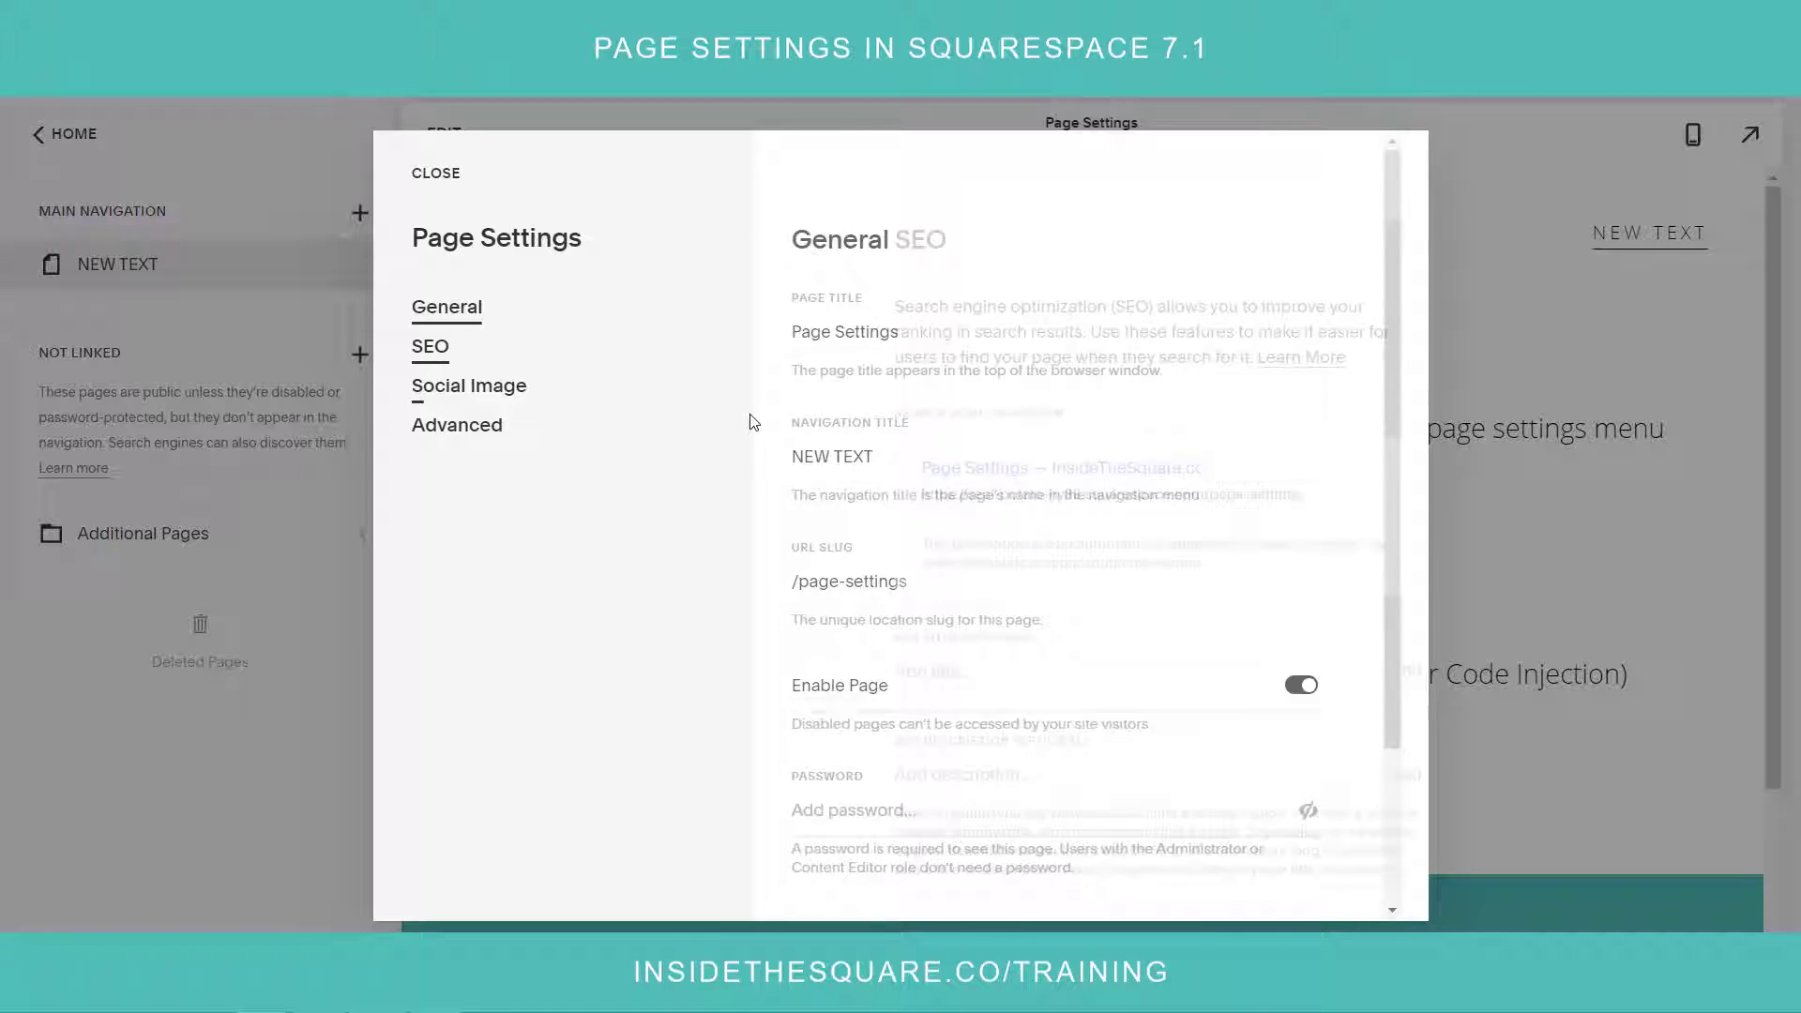
pyautogui.click(547, 394)
pyautogui.scroll(-1, 1029, 592)
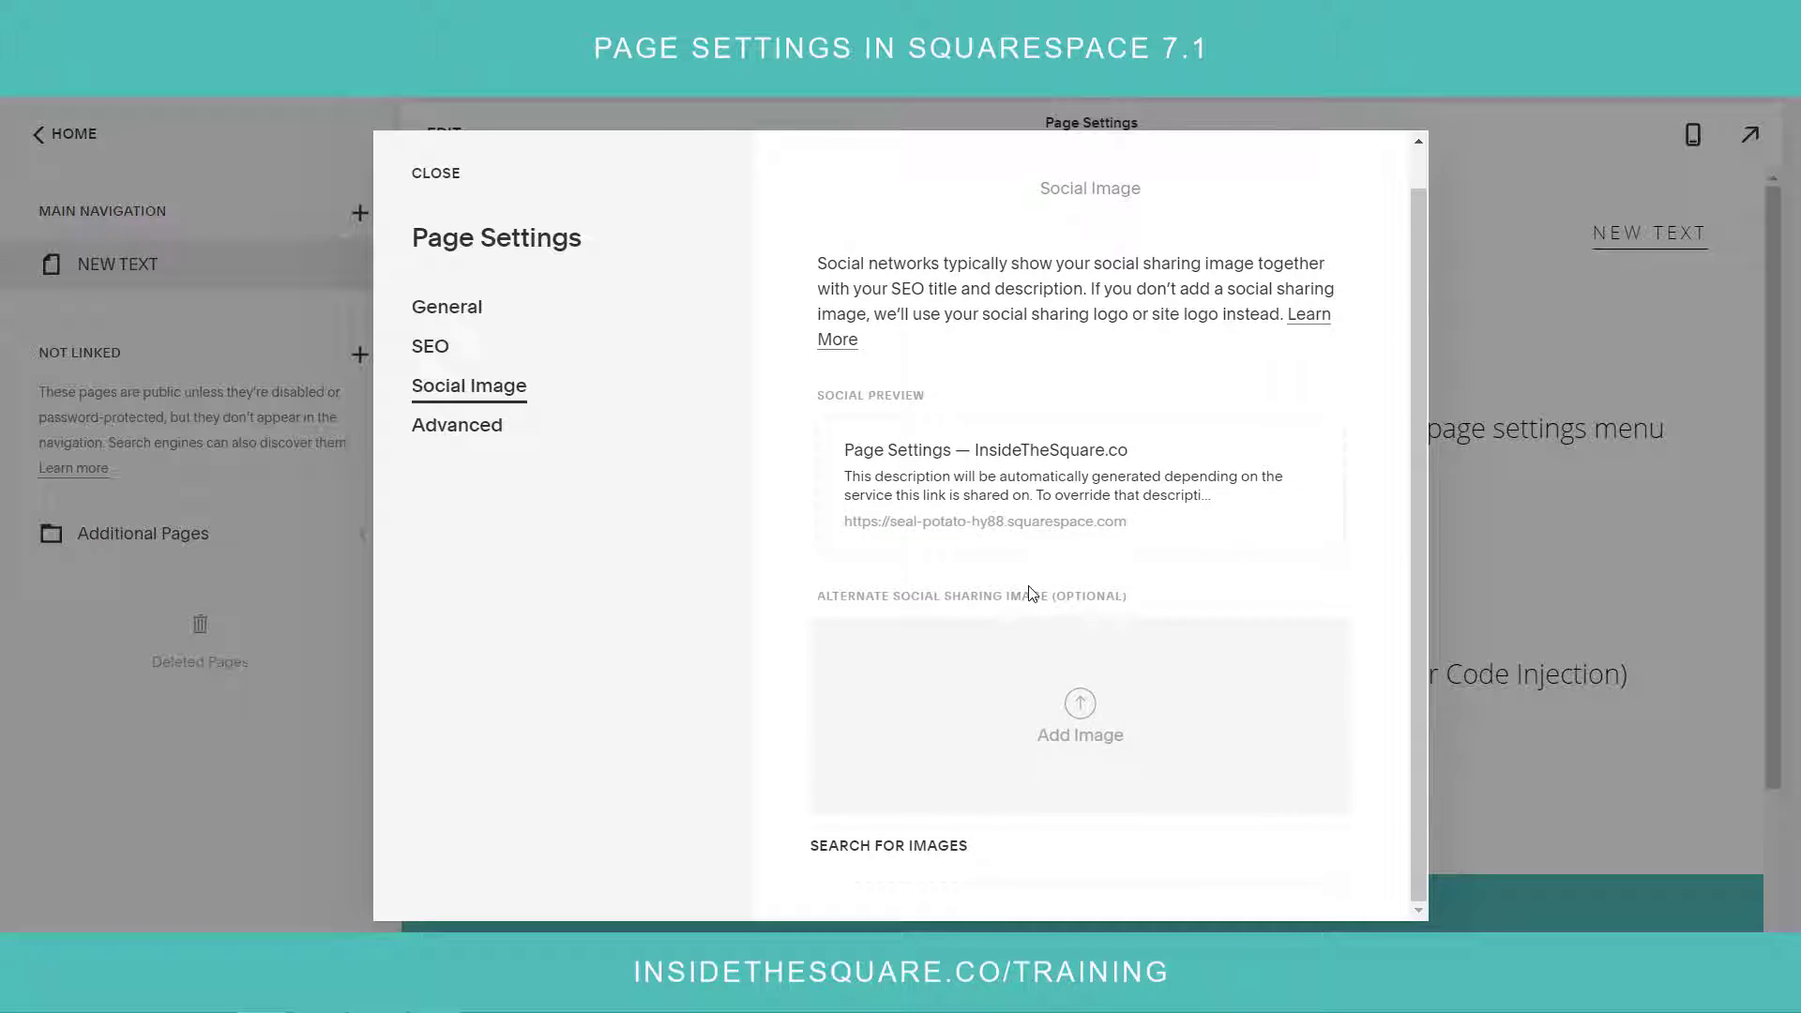
pyautogui.scroll(1, 1032, 594)
pyautogui.click(550, 430)
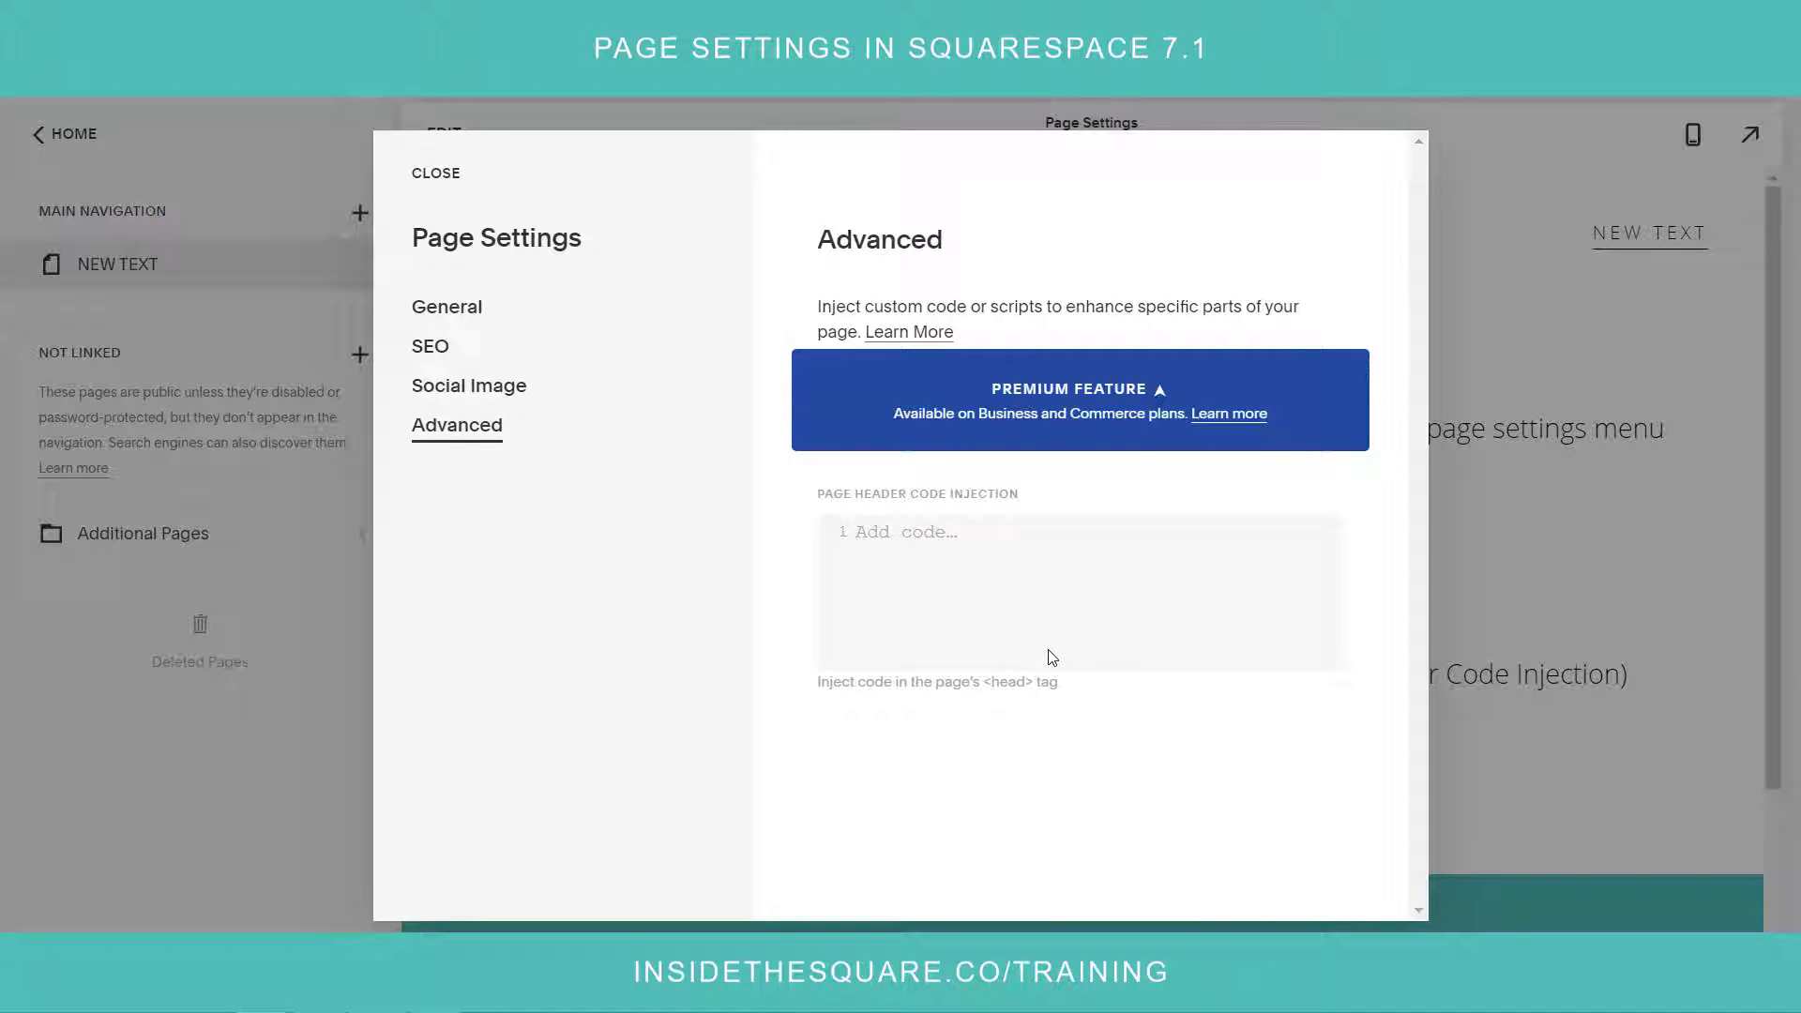
pyautogui.click(459, 177)
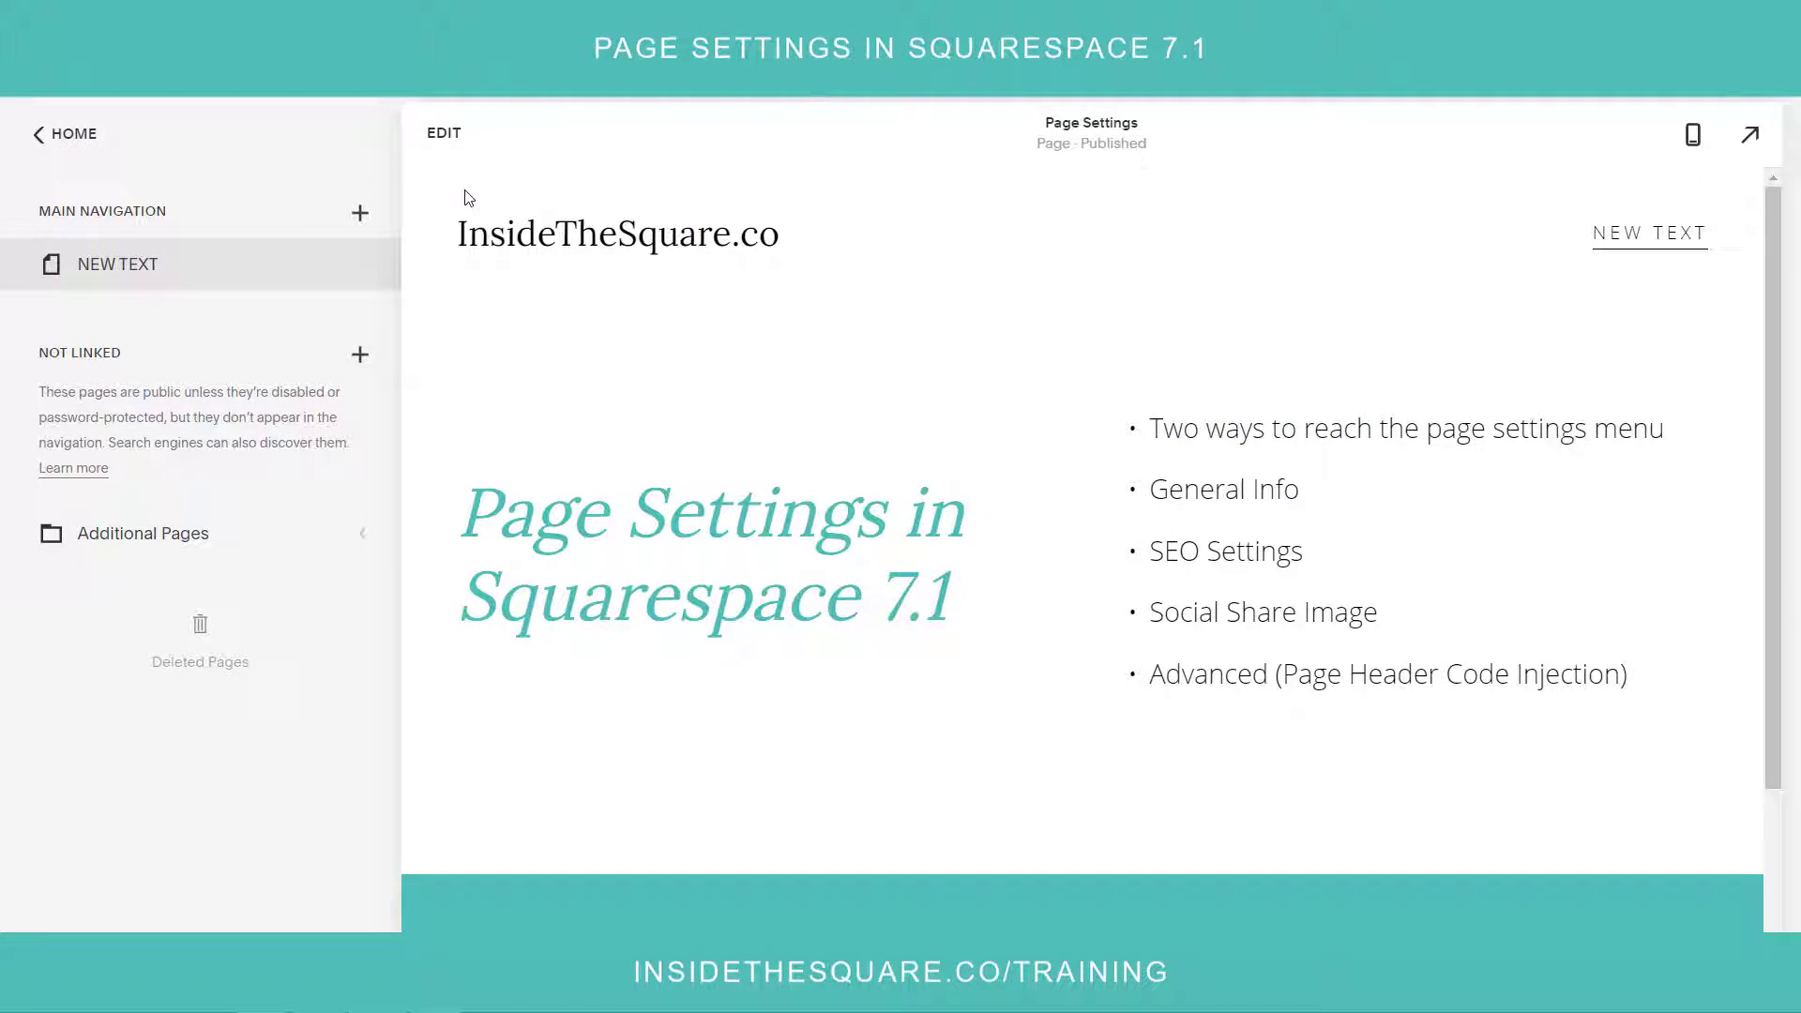
pyautogui.click(445, 133)
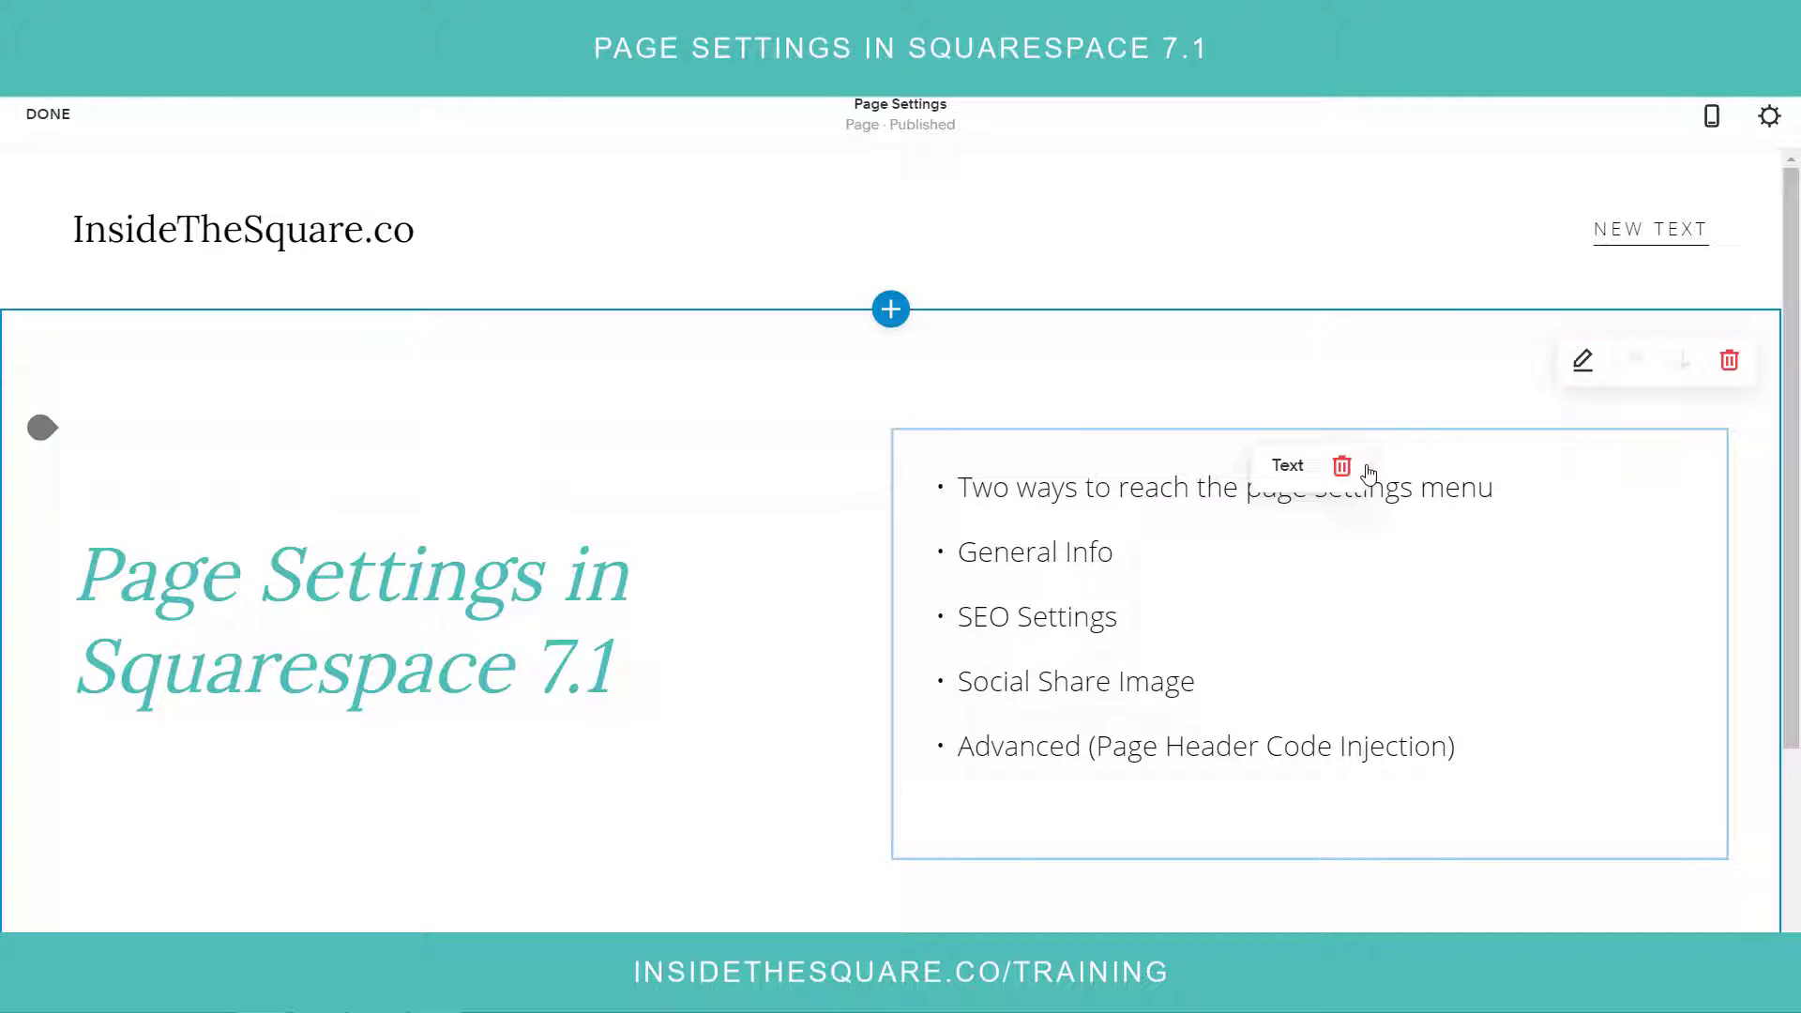
pyautogui.click(1767, 118)
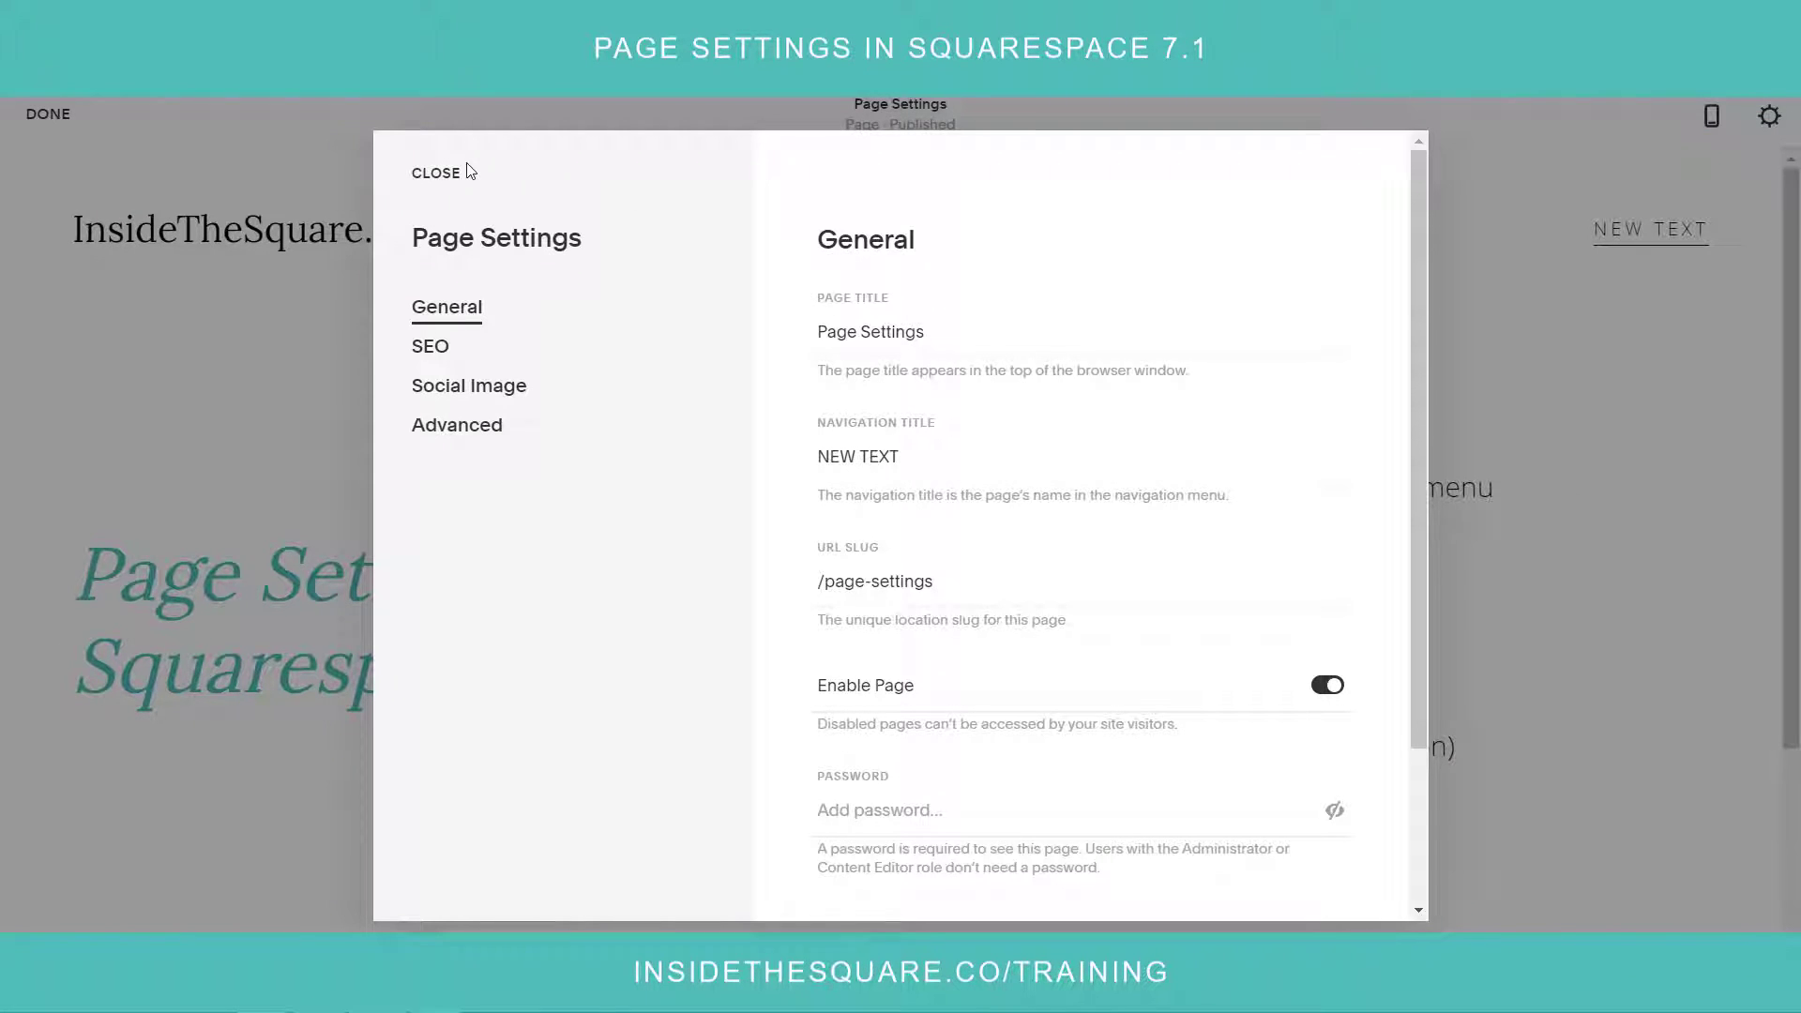
pyautogui.click(435, 174)
pyautogui.click(66, 114)
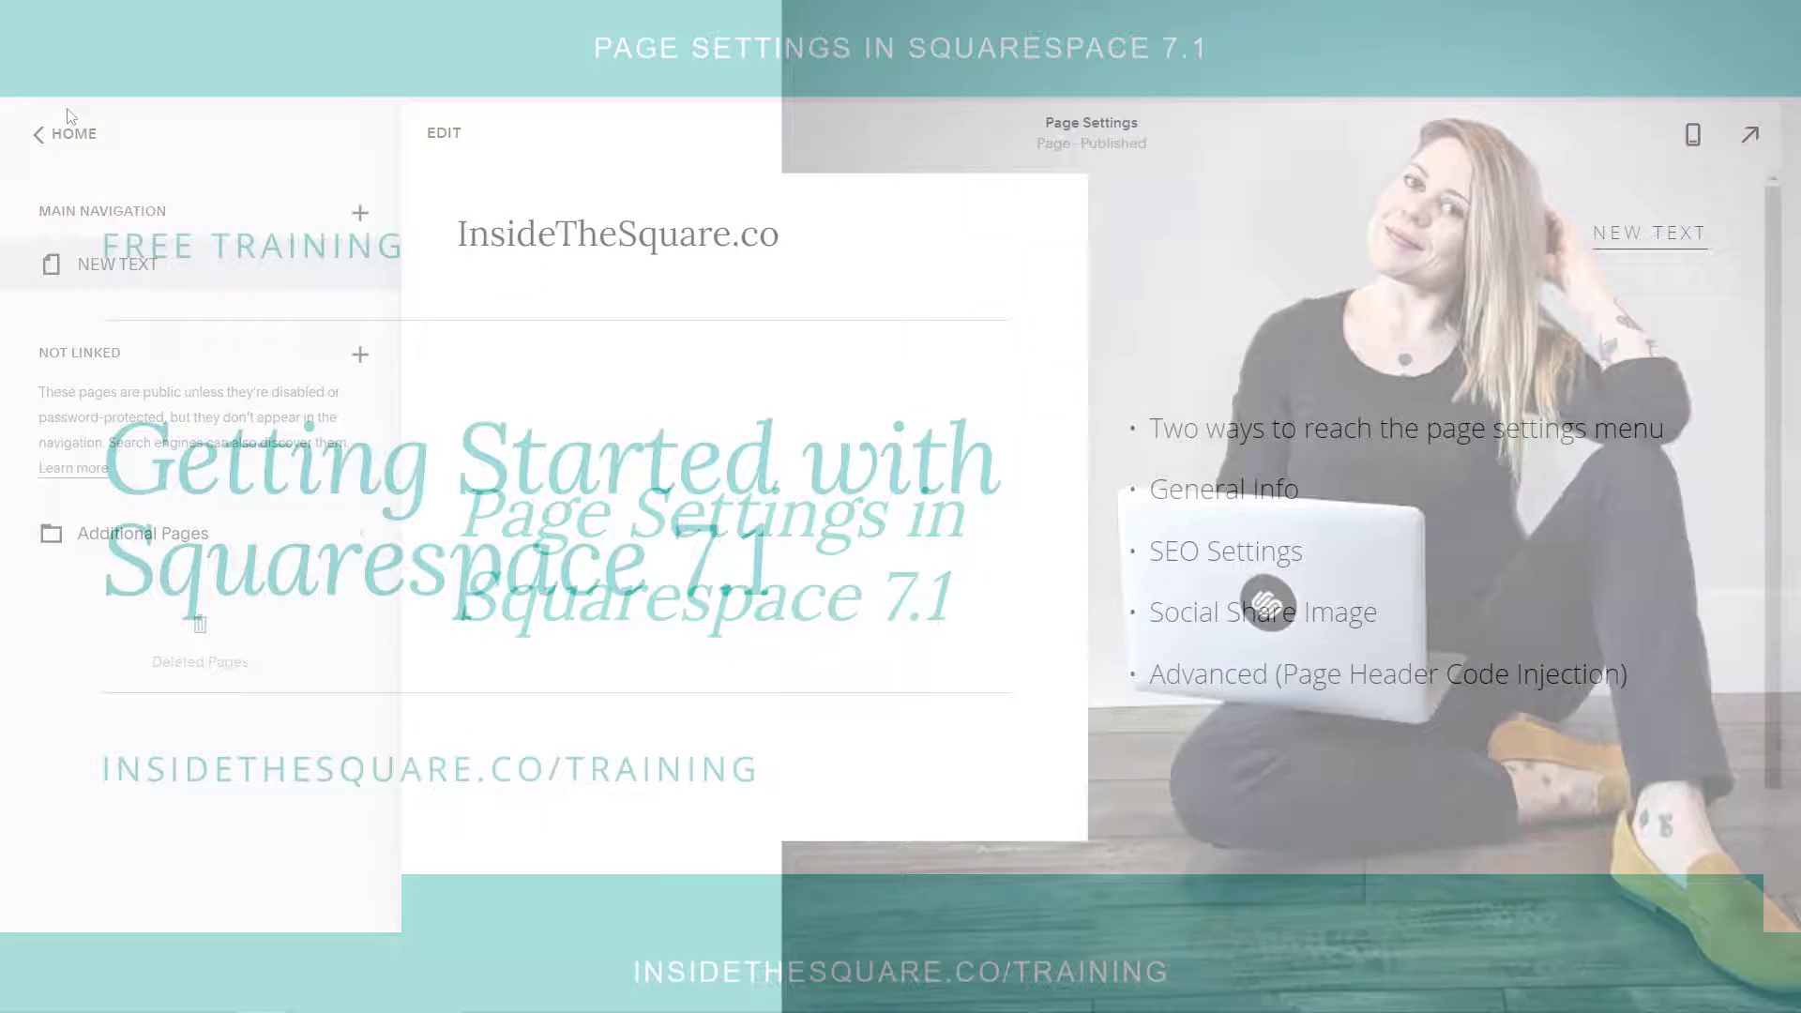